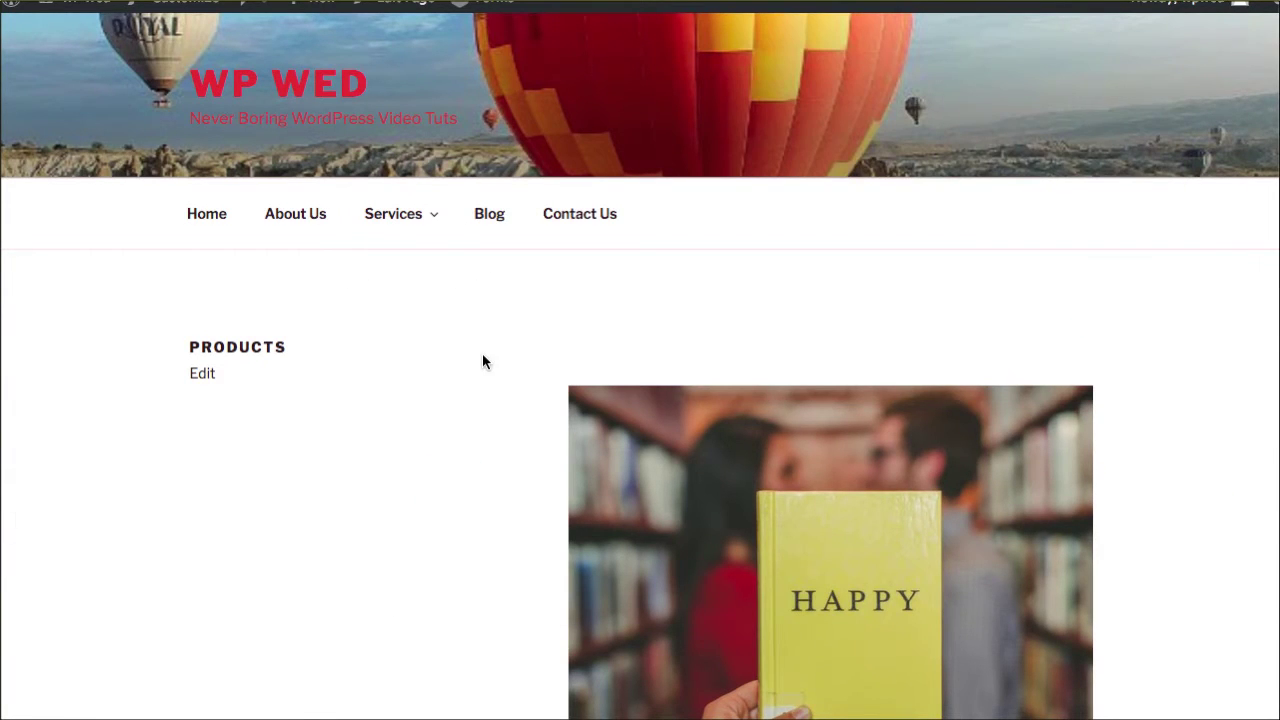
Step: Scroll through the Products page to review the listed prices
scroll(480, 360, "down", 3)
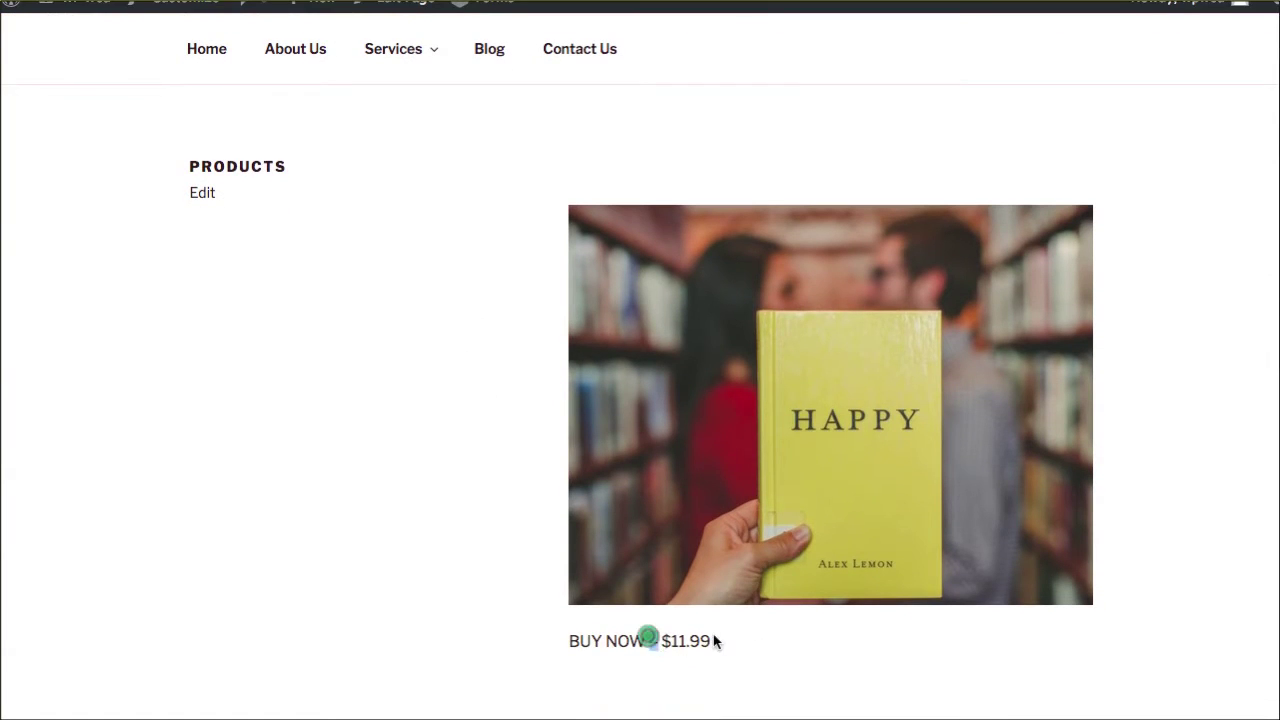
scroll(650, 599, "down", 6)
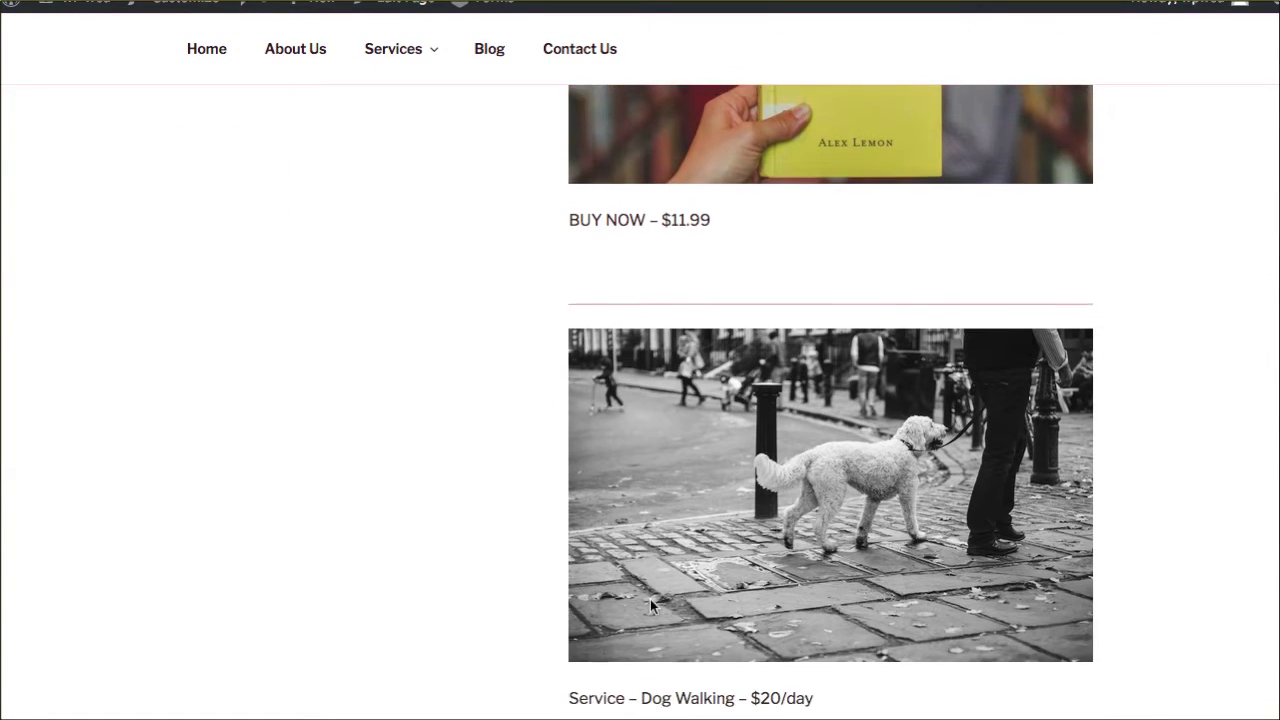
scroll(700, 610, "down", 1)
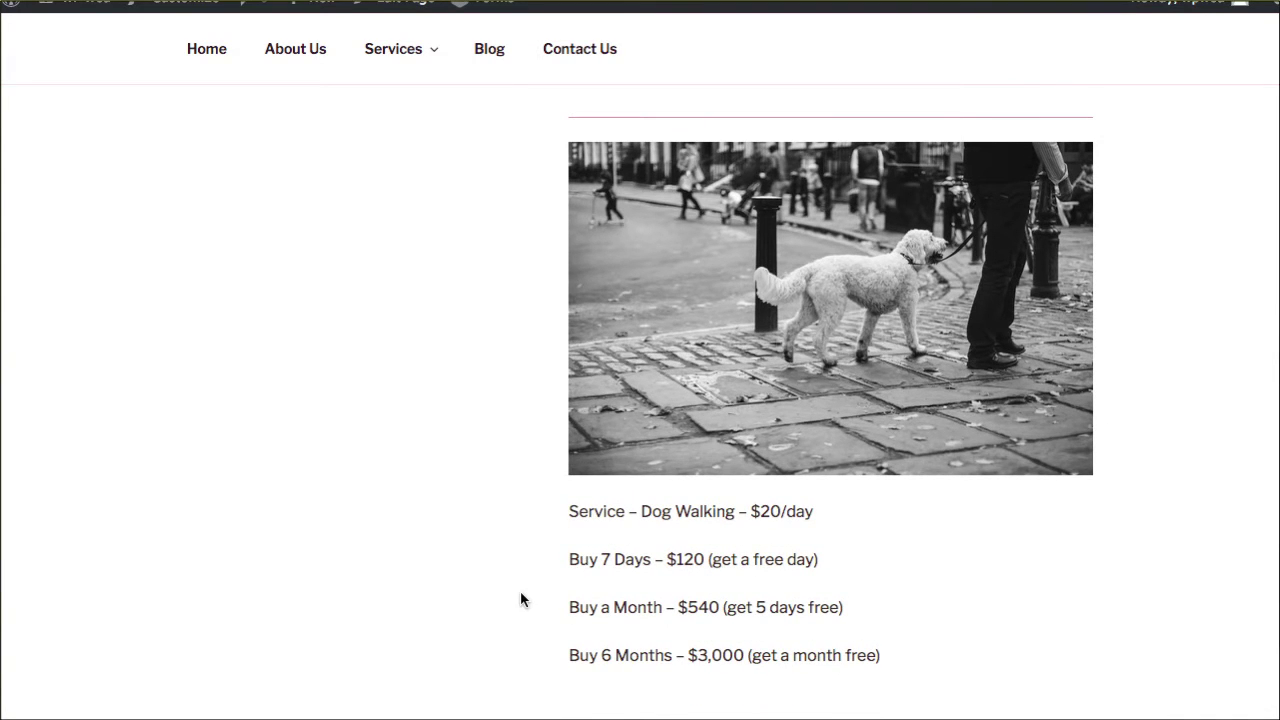
scroll(520, 595, "up", 8)
scroll(540, 550, "down", 3)
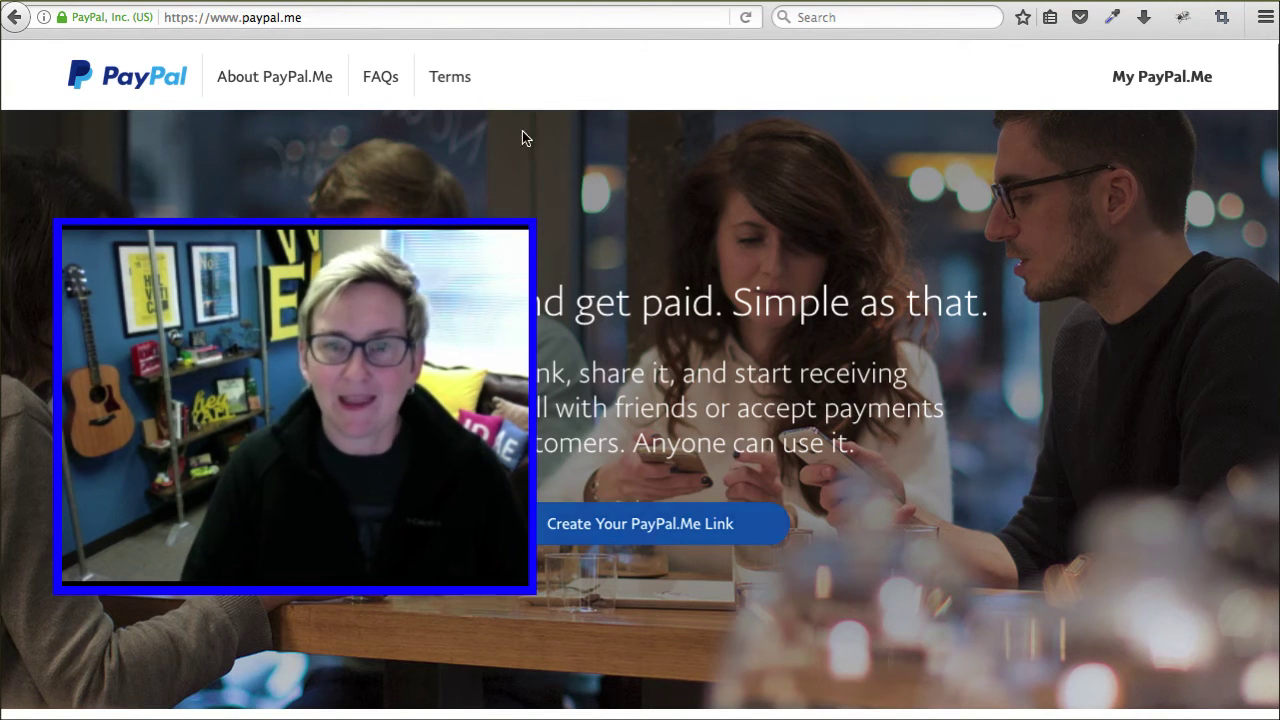
Step: Open Webtegrity's PayPal.me page at paypal.me/webtegrity
left_click(346, 22)
left_click(372, 21)
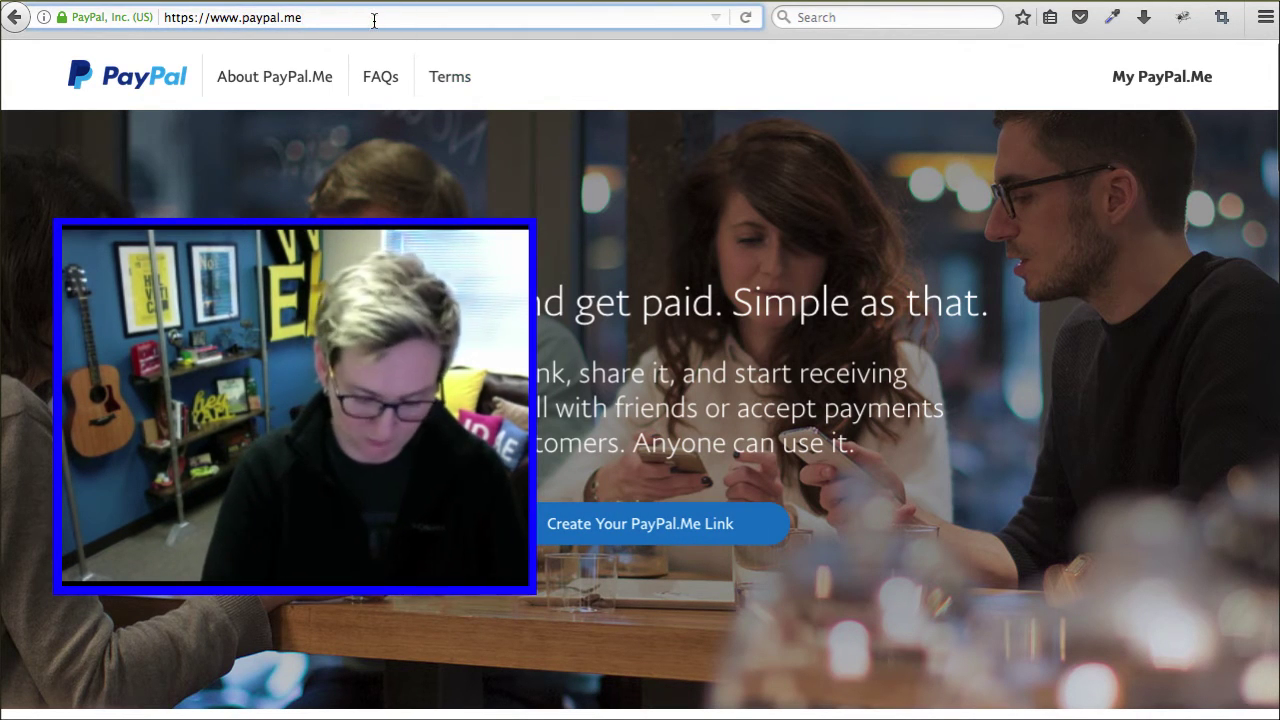
type("/web")
key("Return")
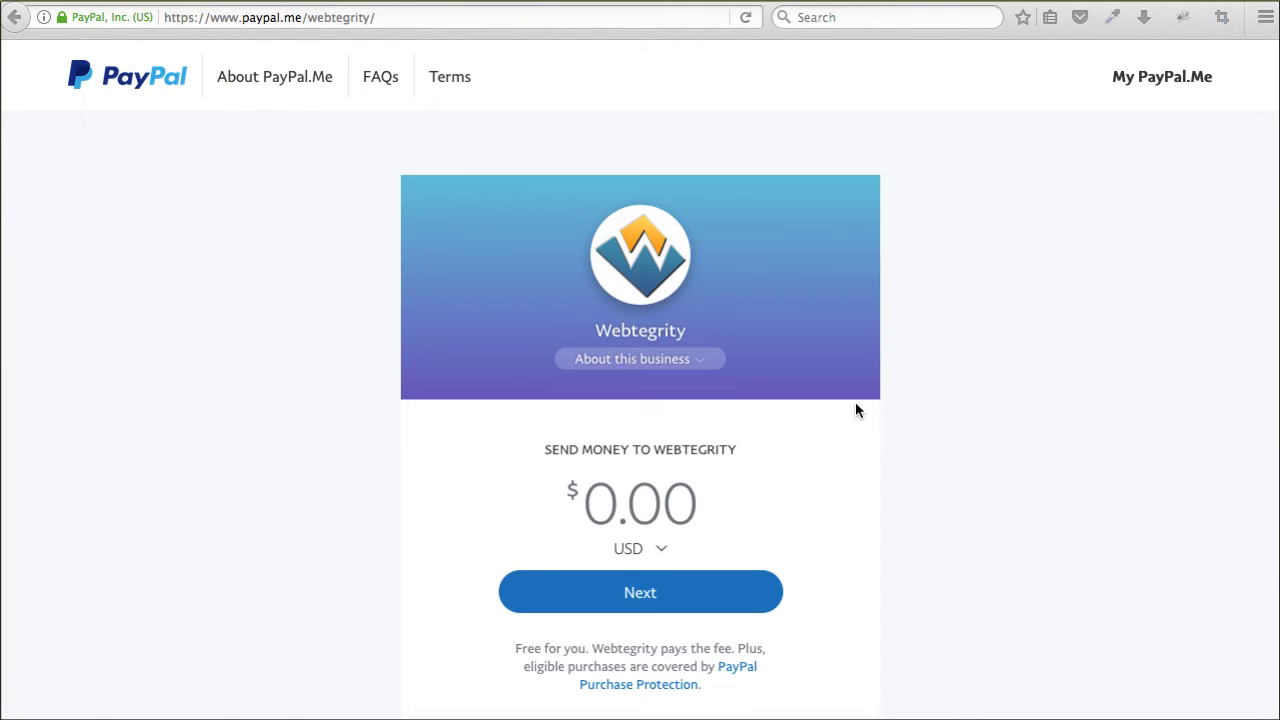
Step: Preset the amount to $11.99 by loading paypal.me/webtegrity/11.99
left_click(612, 508)
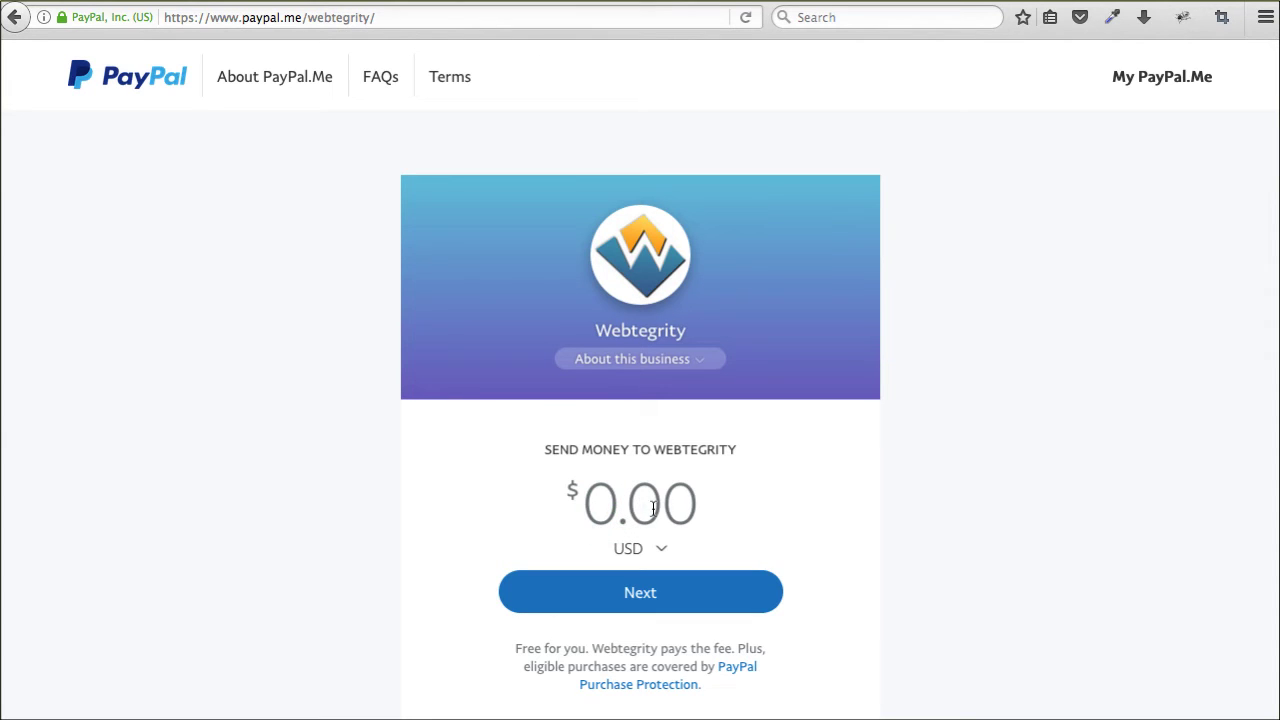
left_click(648, 506)
left_click(404, 17)
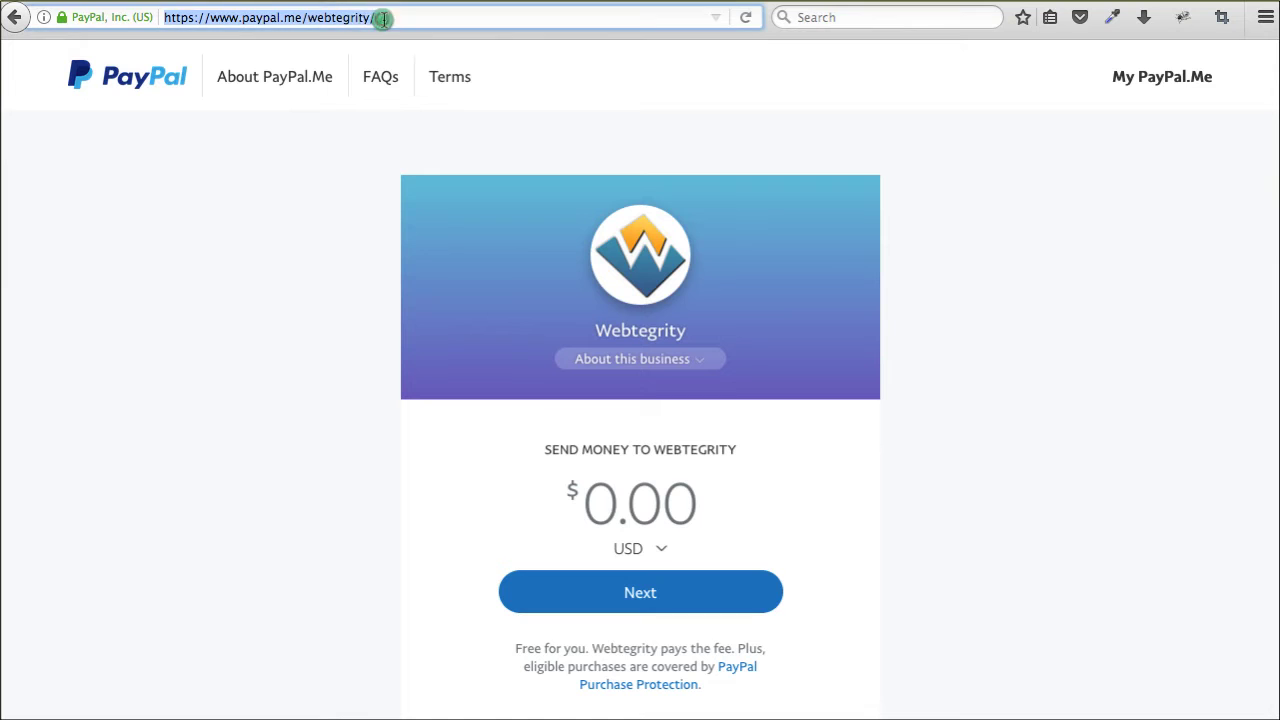
left_click(404, 17)
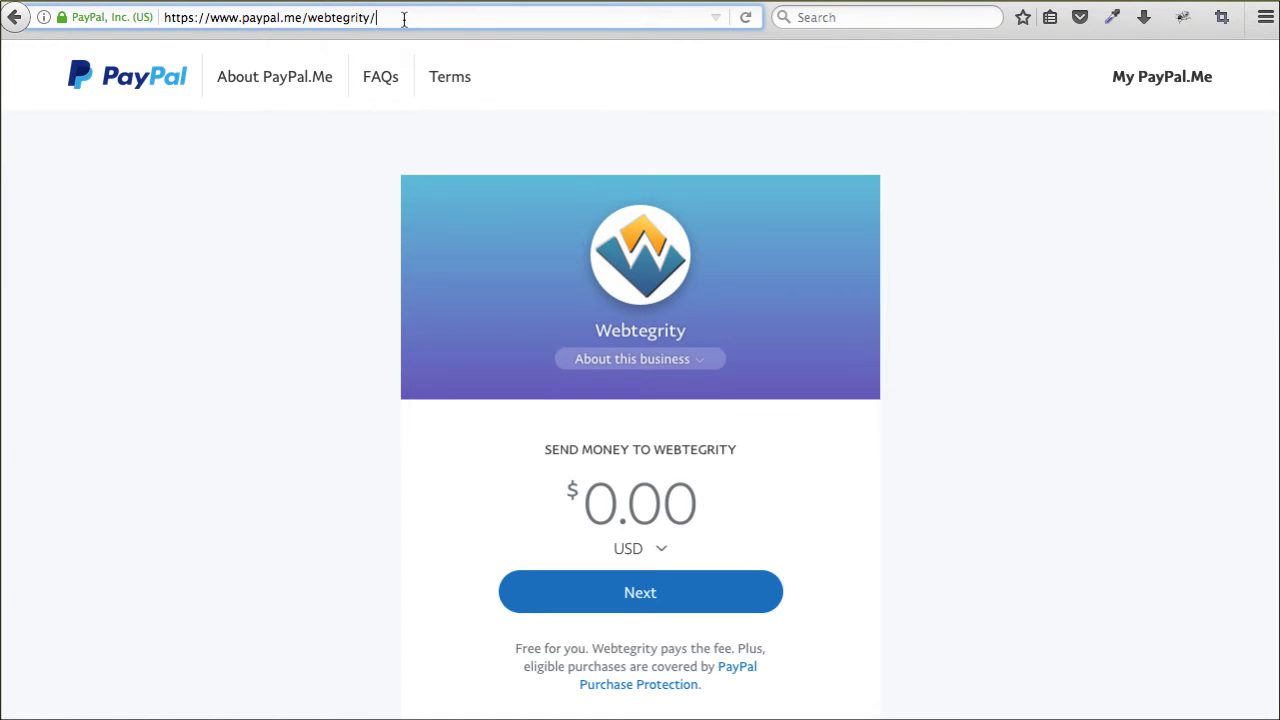
type("11.")
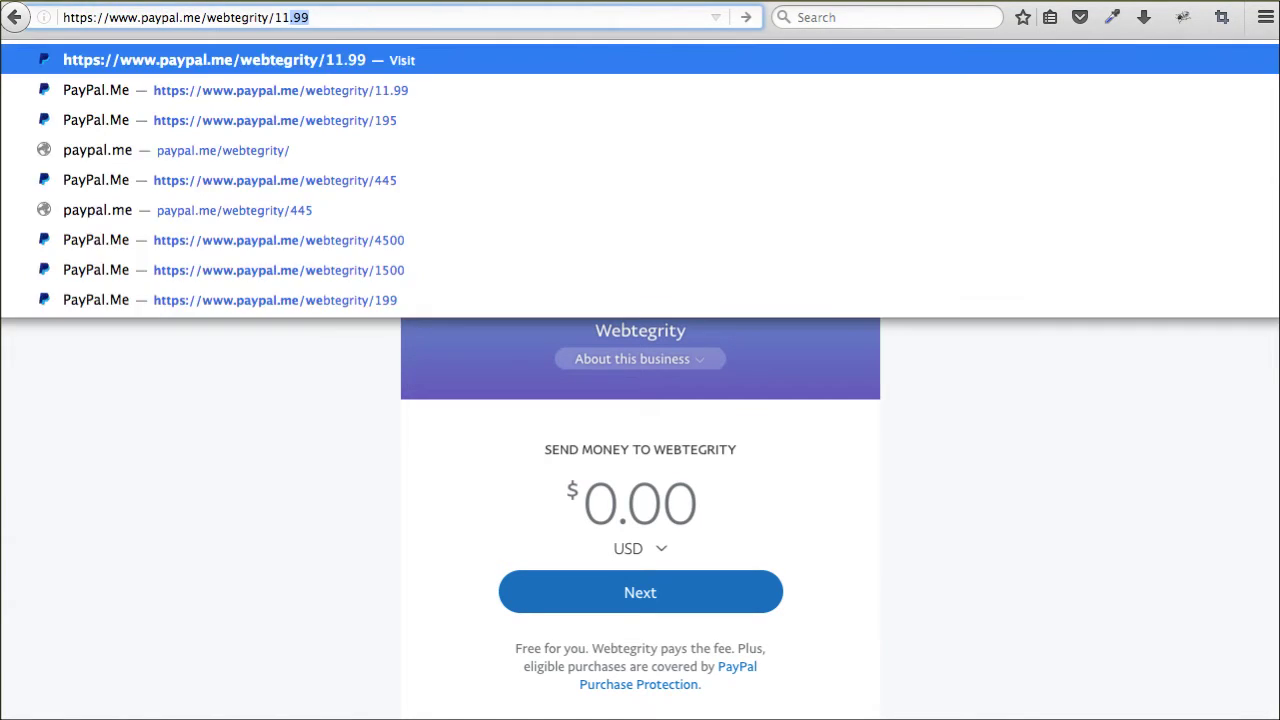
type("99")
left_click(388, 60)
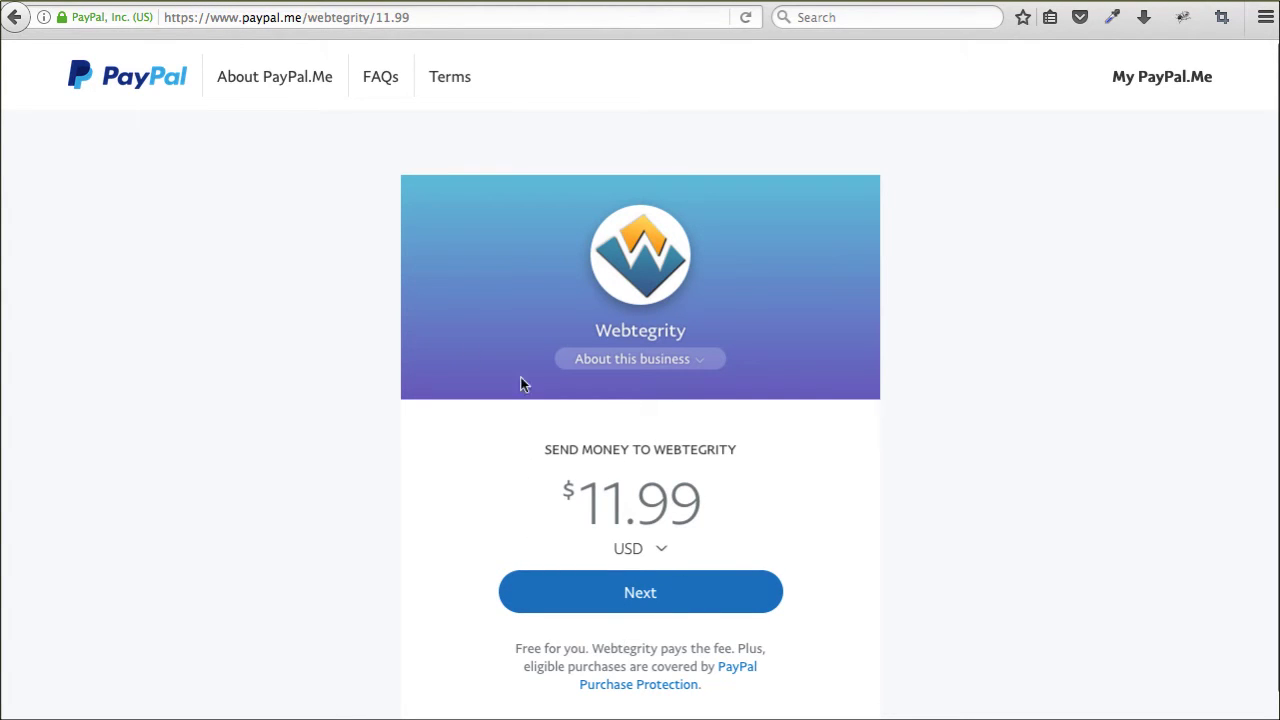
Step: Copy the paypal.me/webtegrity/11.99 address
left_click(424, 20)
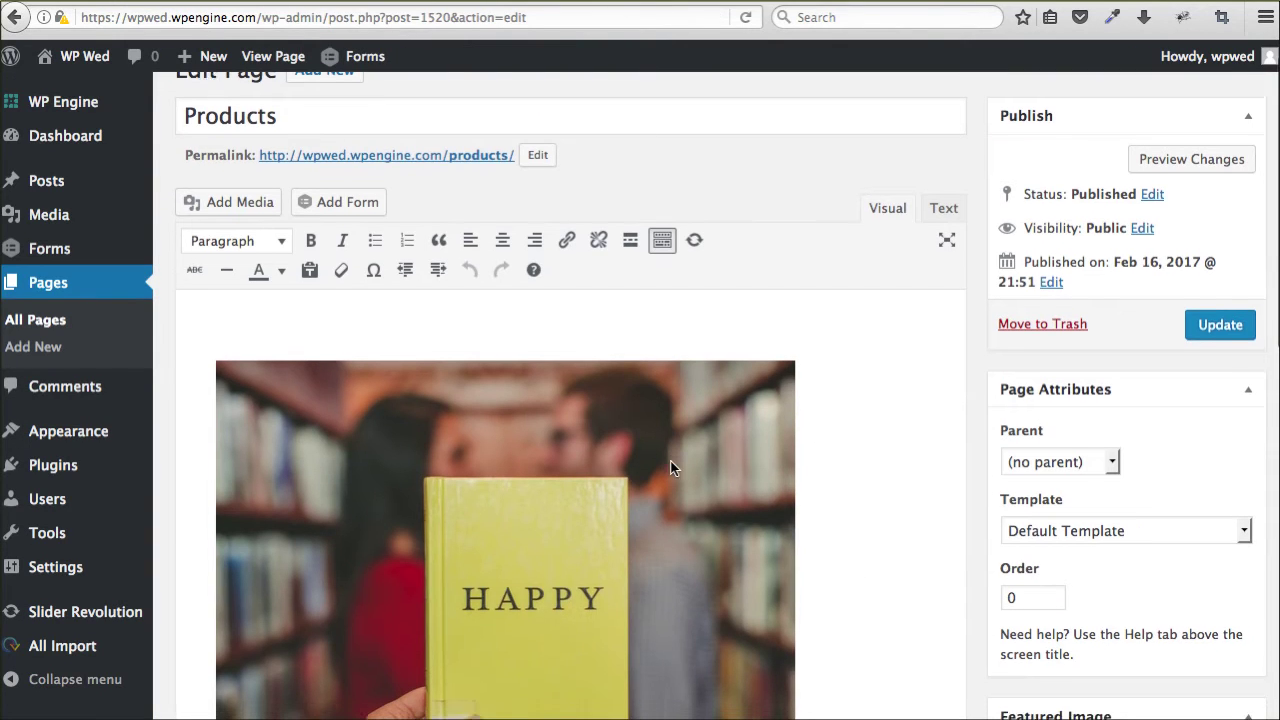
scroll(673, 470, "down", 5)
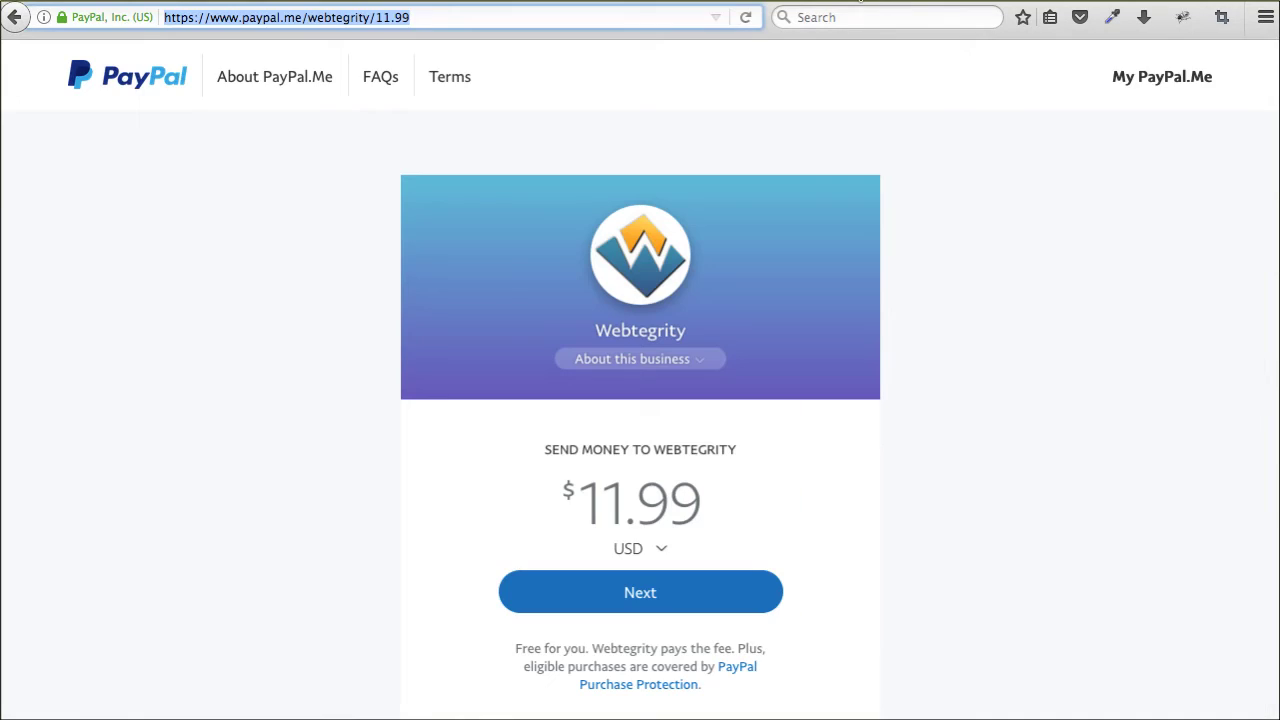
left_click(440, 17)
double_click(441, 17)
key("ctrl+c")
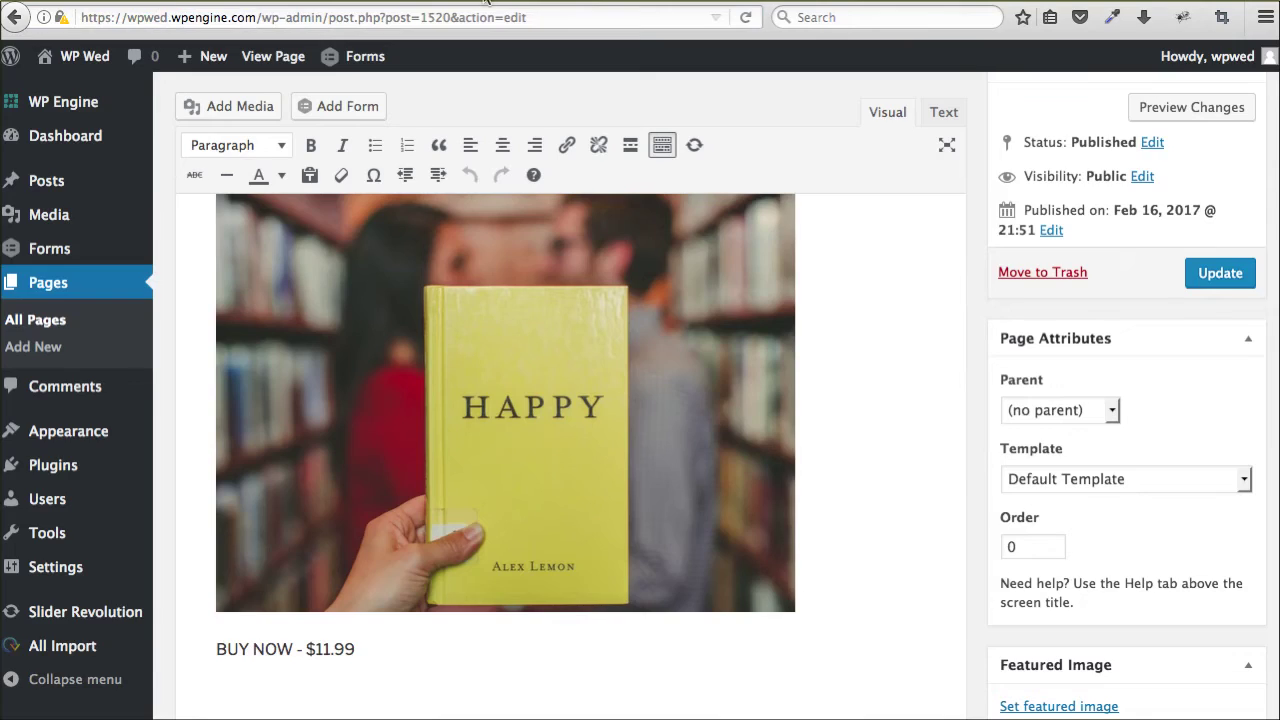
Step: Link the BUY NOW - $11.99 line to the copied address, opening in a new tab, and update the page
left_click_drag(353, 650, 226, 648)
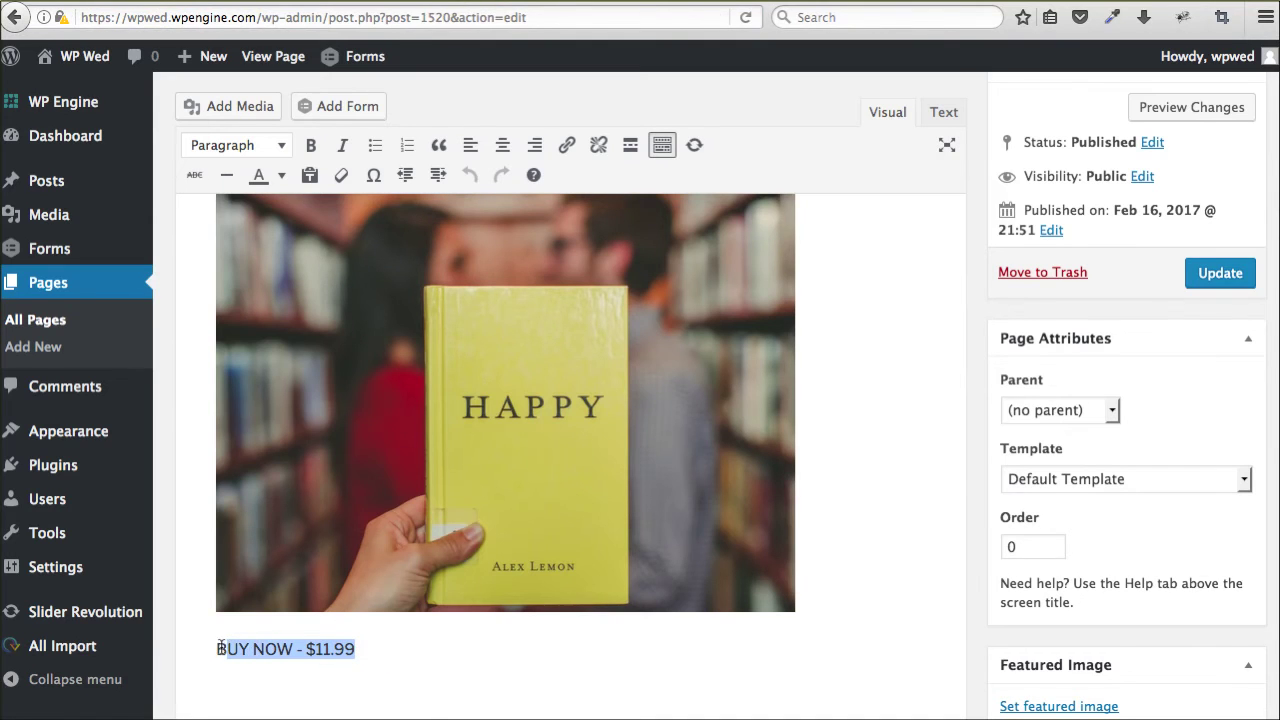
left_click(566, 147)
left_click(477, 685)
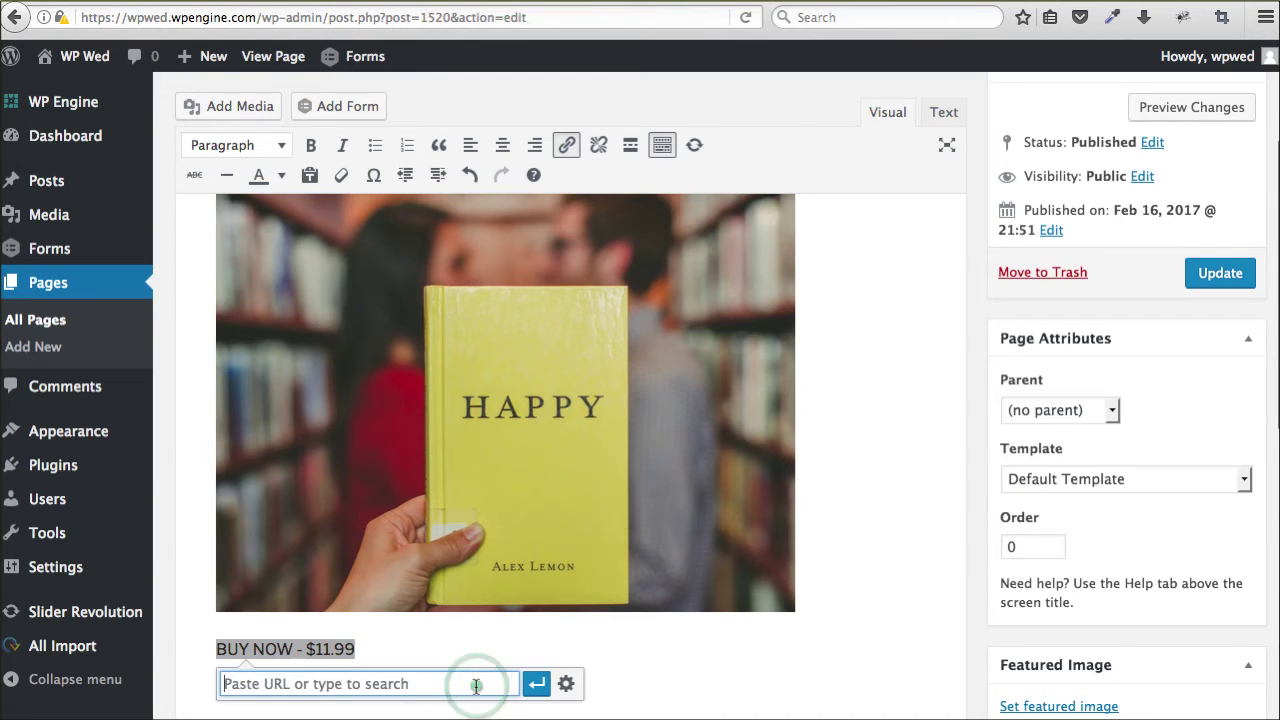
key("ctrl+v")
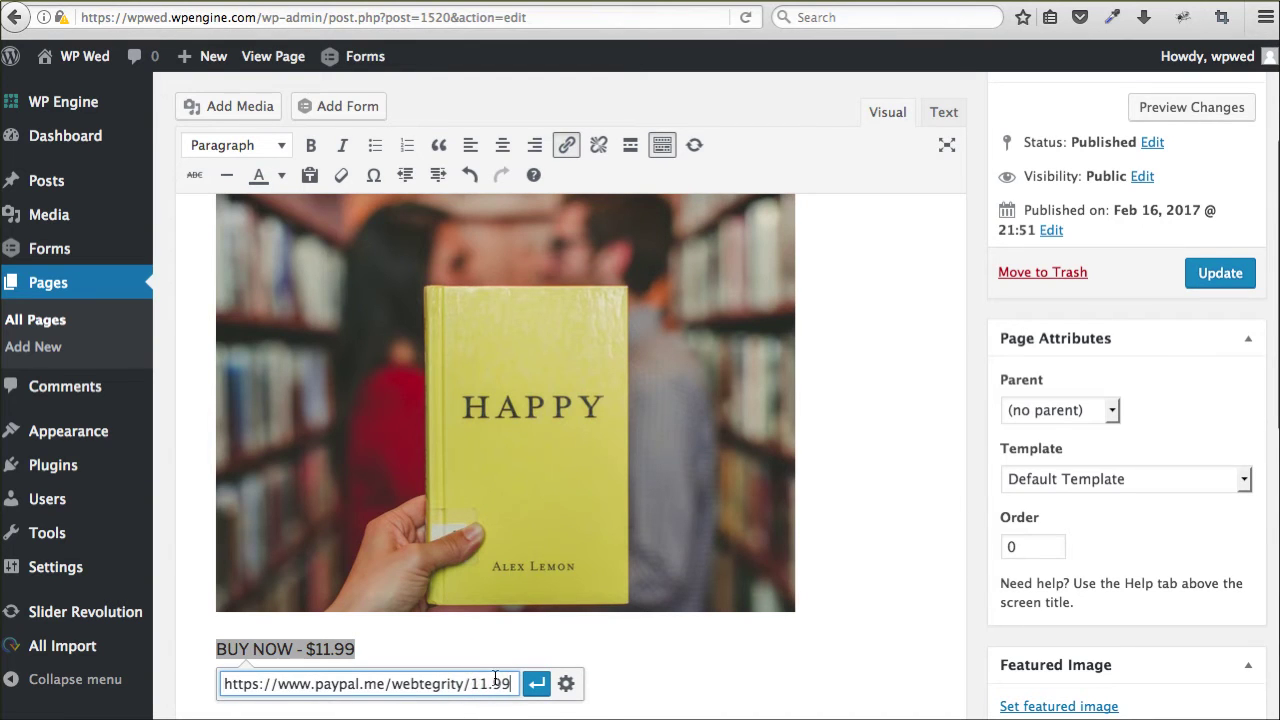
left_click(566, 685)
left_click(537, 312)
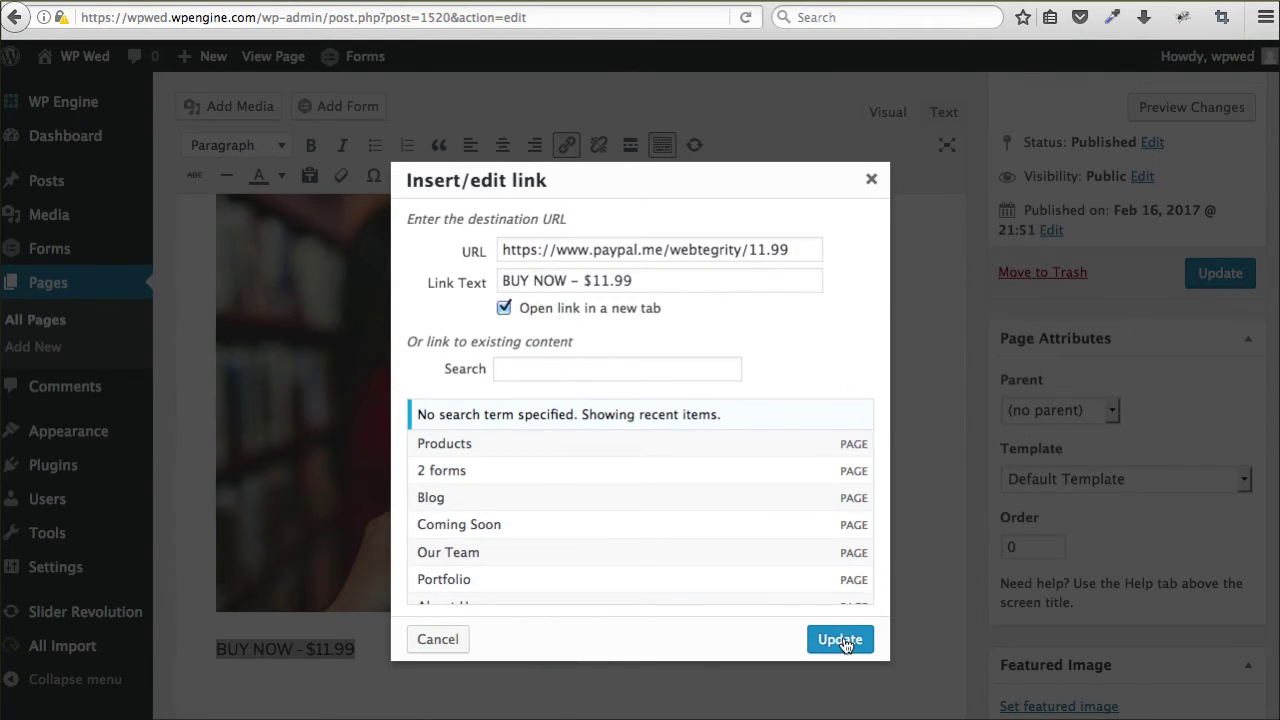
left_click(838, 640)
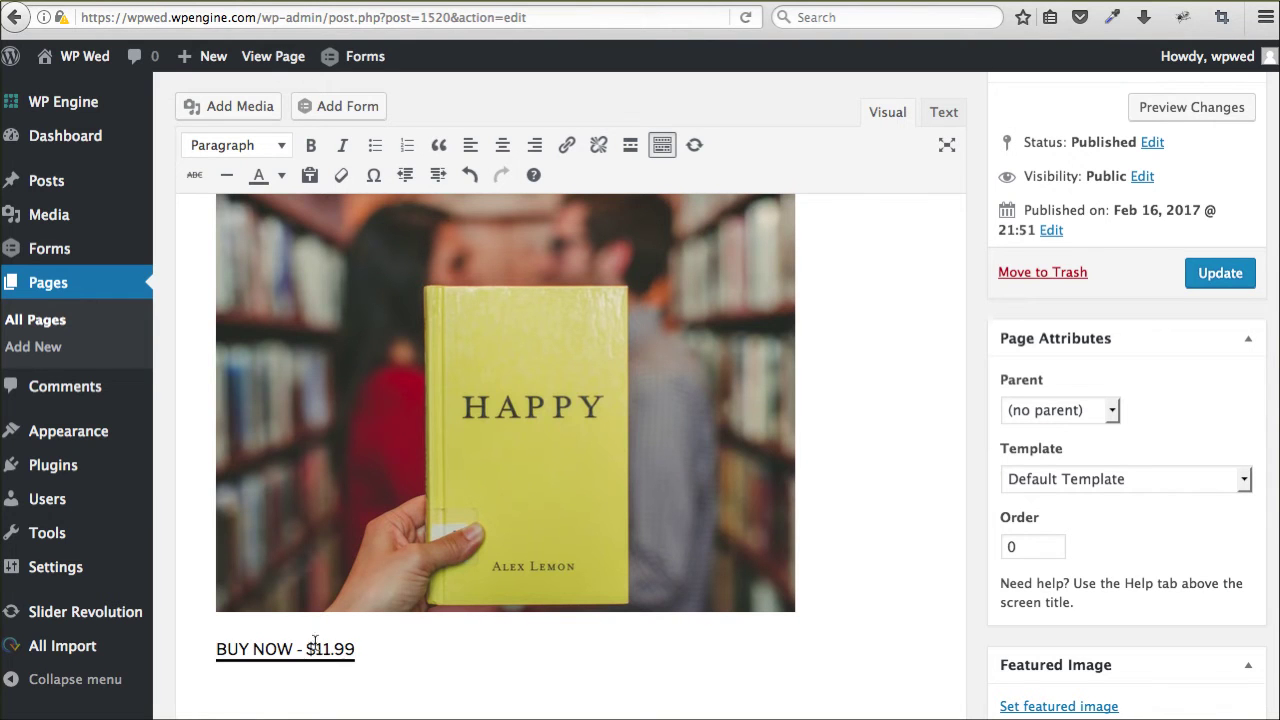
left_click(1208, 281)
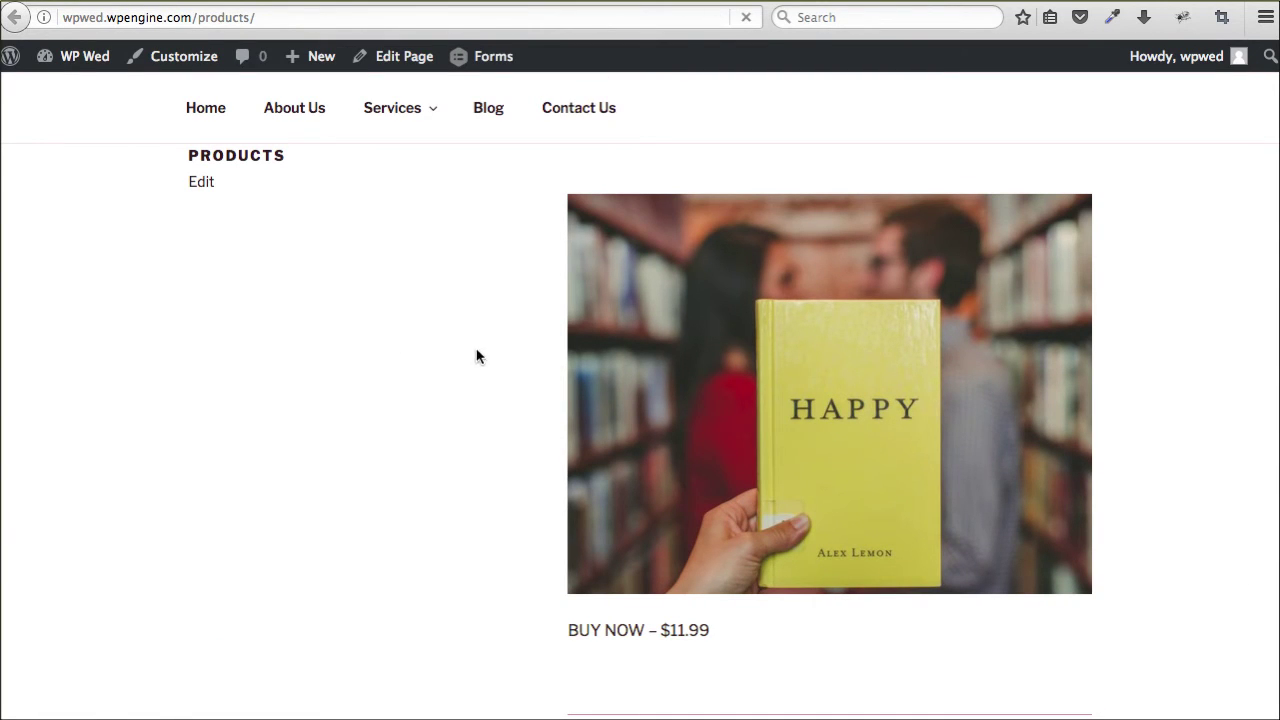
Step: Test the BUY NOW - $11.99 link on the live page to confirm it opens the $11.99 PayPal.me page
left_click(614, 633)
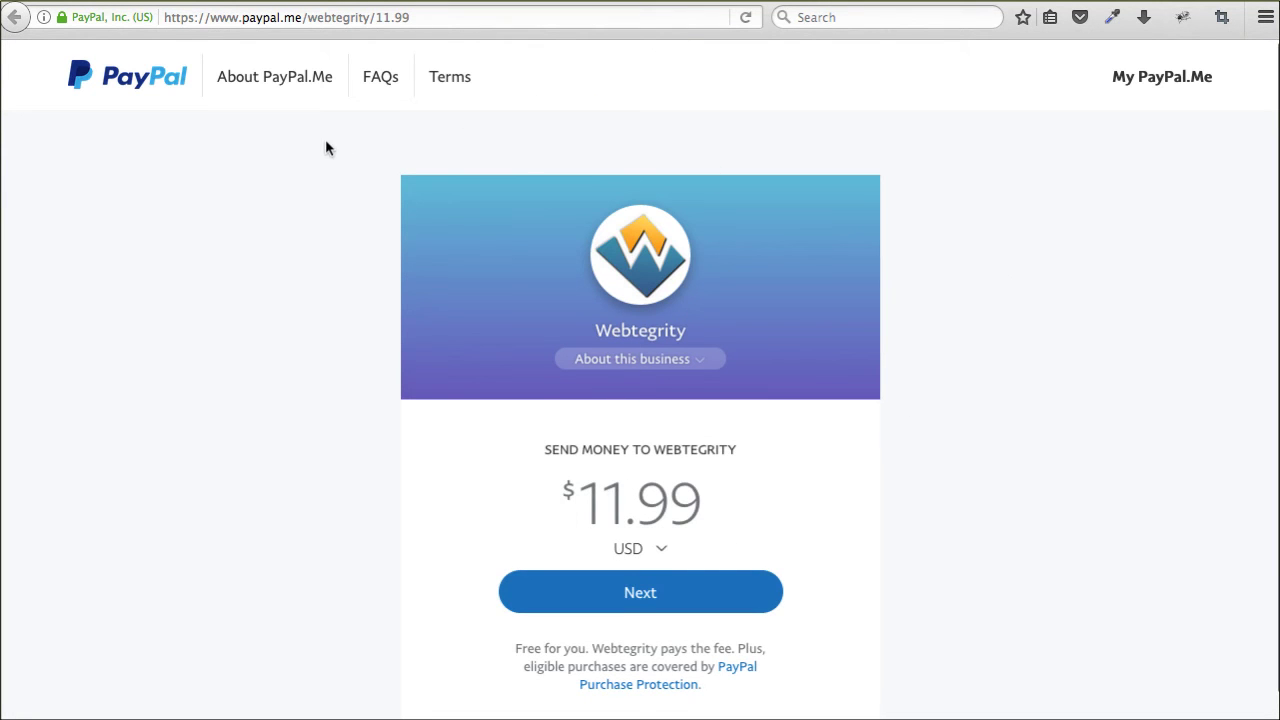
scroll(331, 187, "down", 1)
scroll(331, 187, "up", 1)
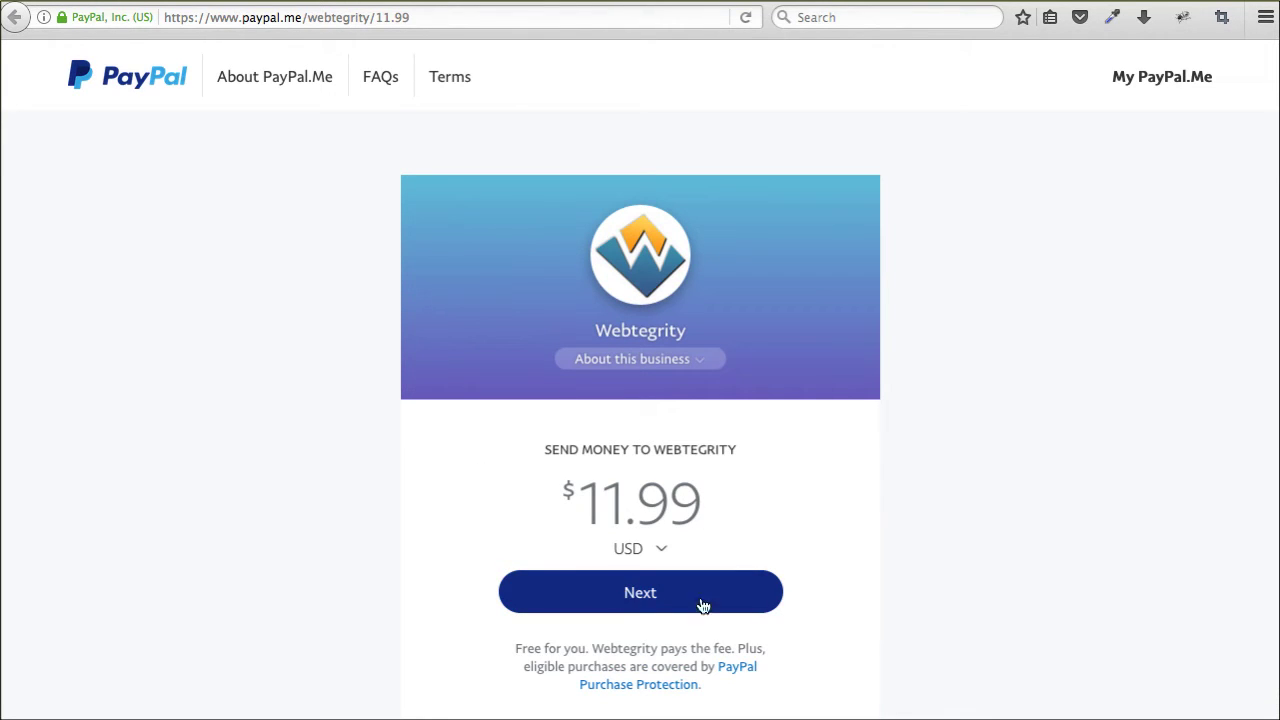
key("alt+Left")
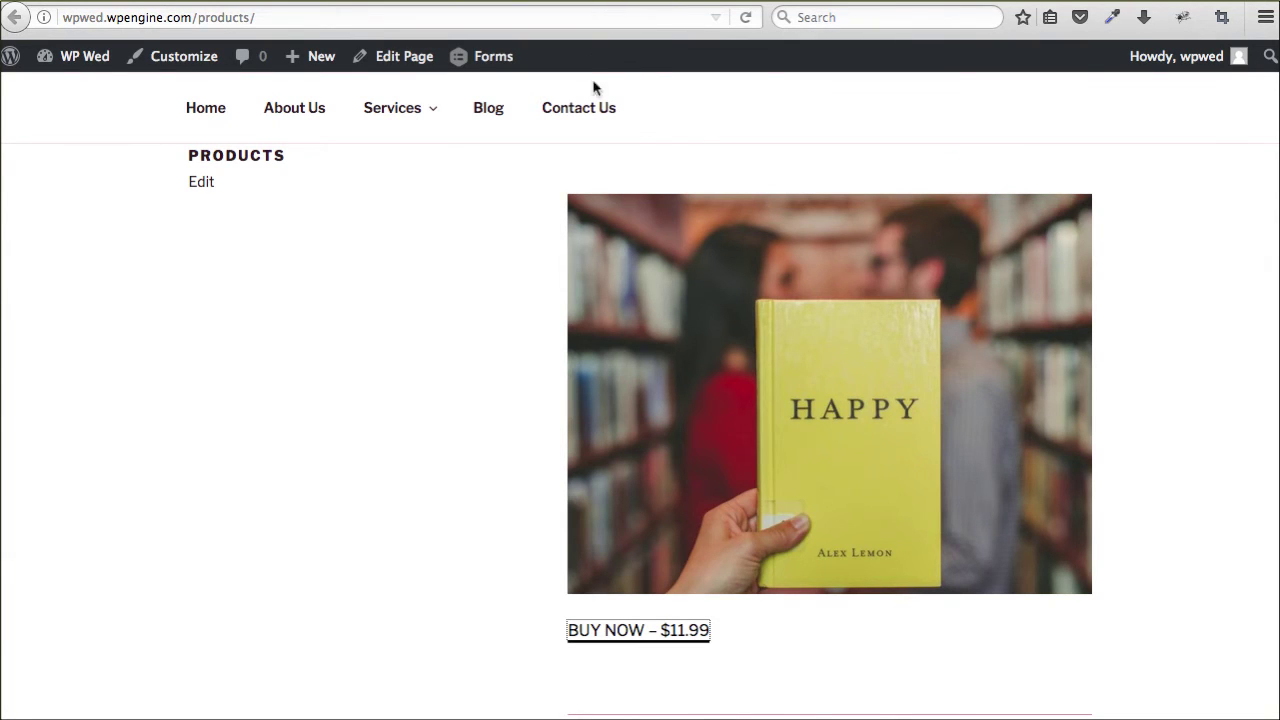
left_click(614, 629)
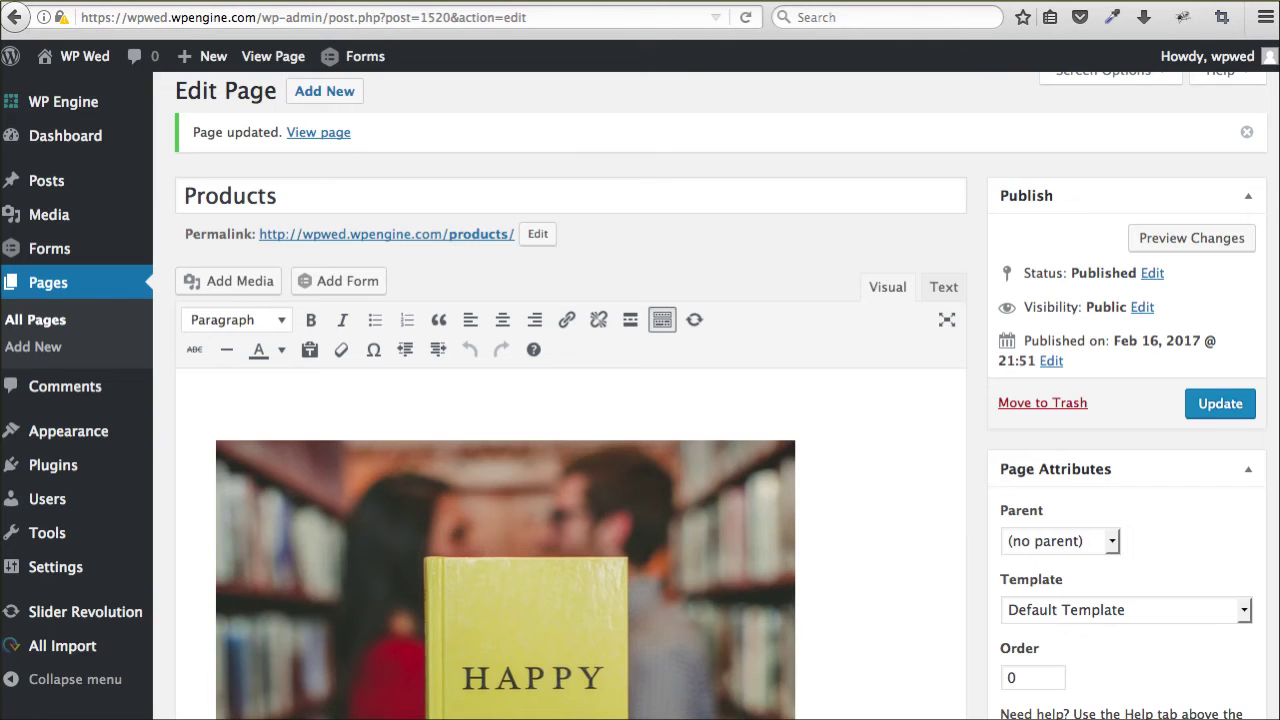
Step: Change the PayPal.me amount to 20, load it, and copy the paypal.me/webtegrity/20 address
scroll(540, 466, "down", 10)
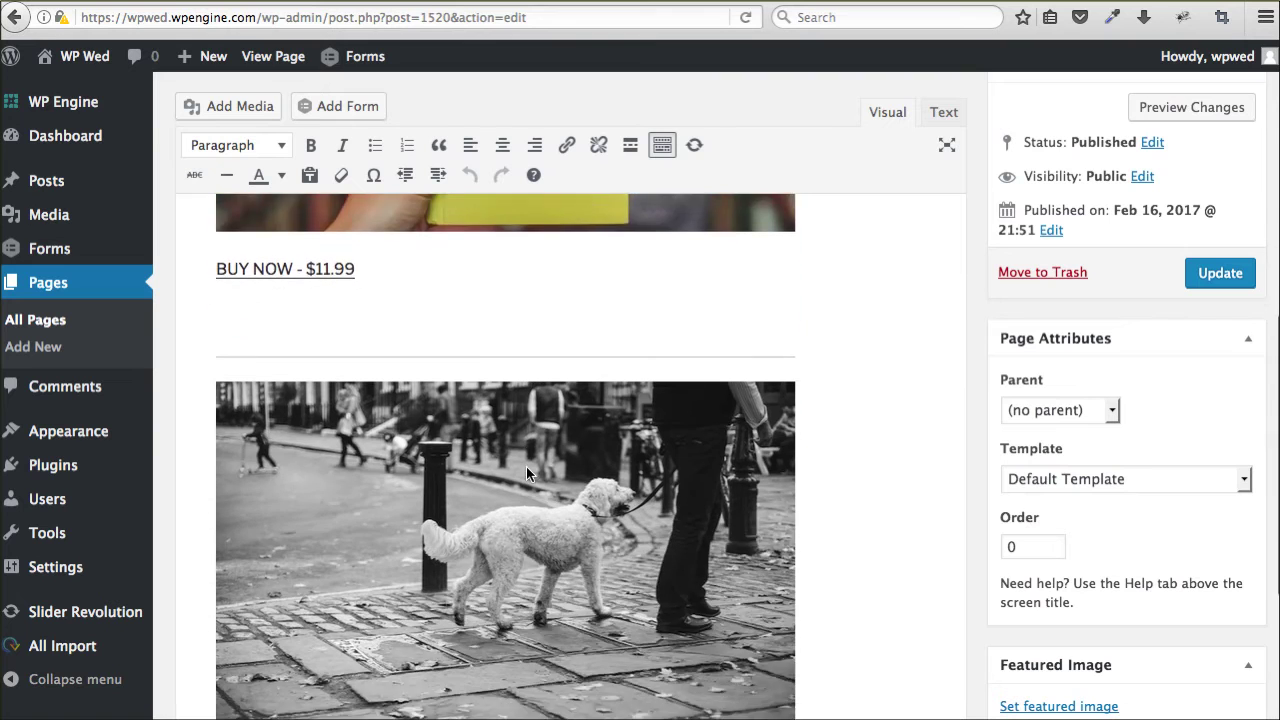
scroll(525, 466, "down", 1)
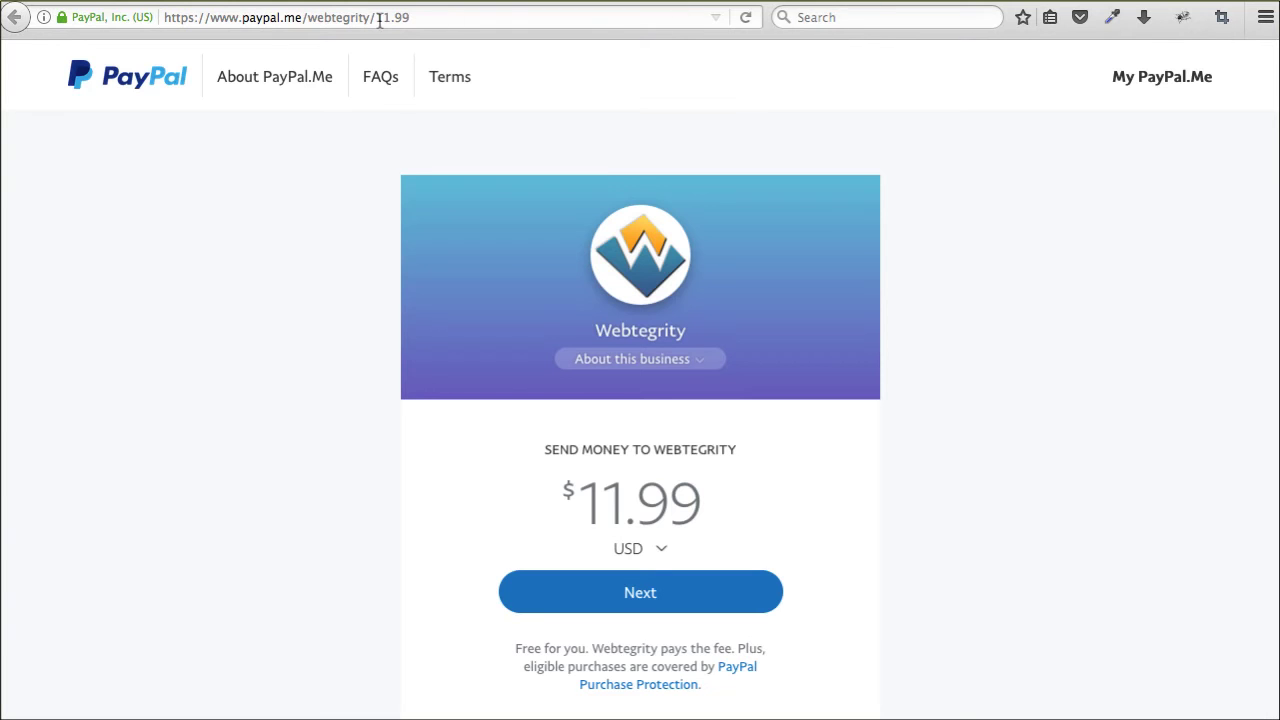
double_click(380, 20)
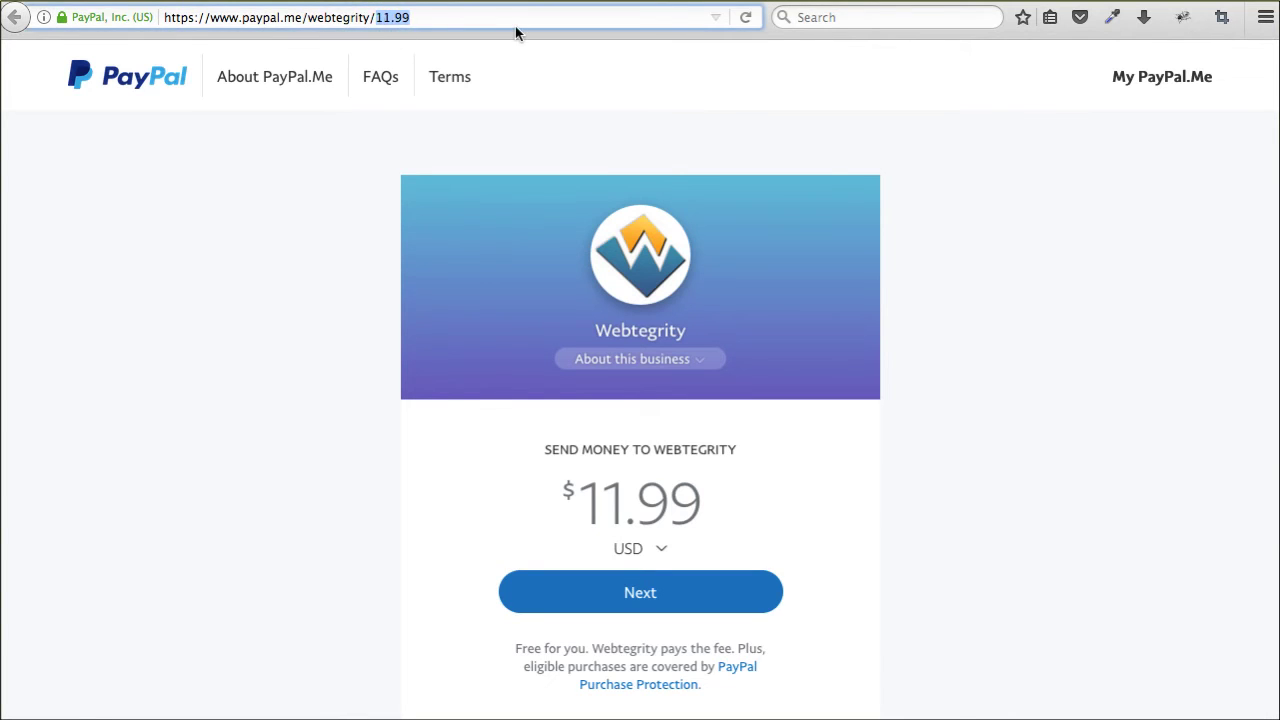
type("2")
key("Return")
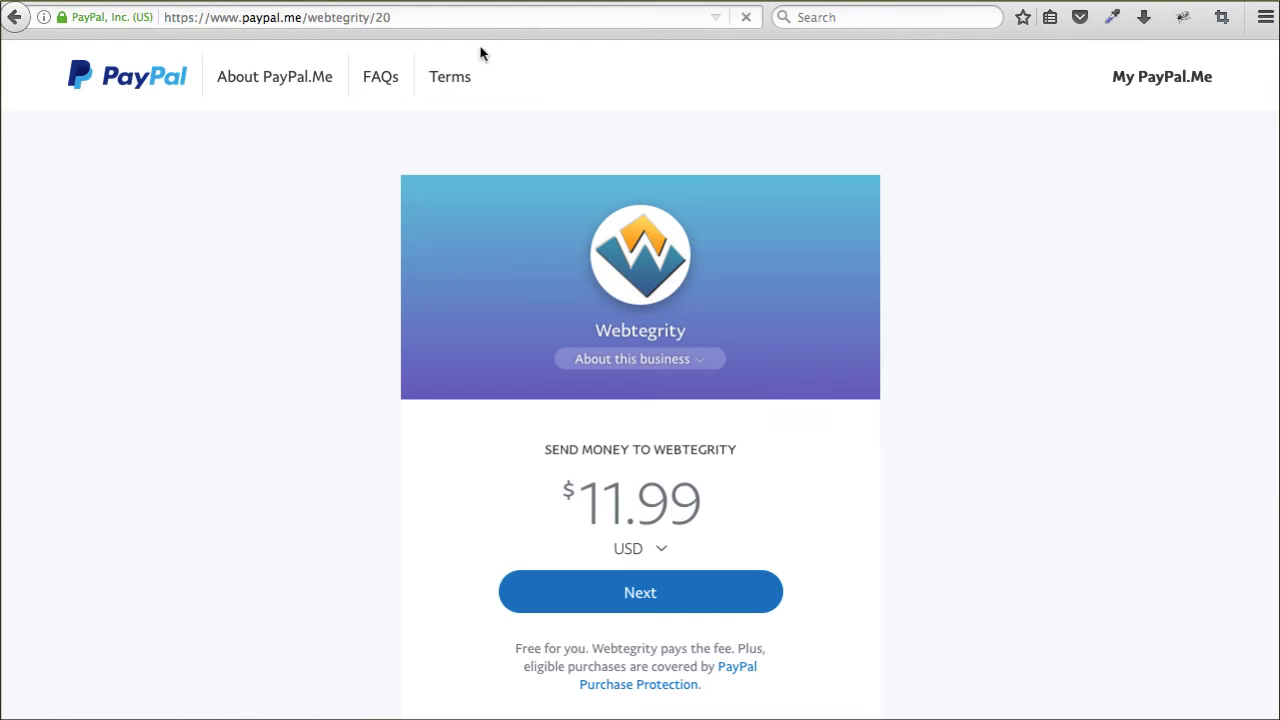
left_click(326, 20)
key("ctrl+c")
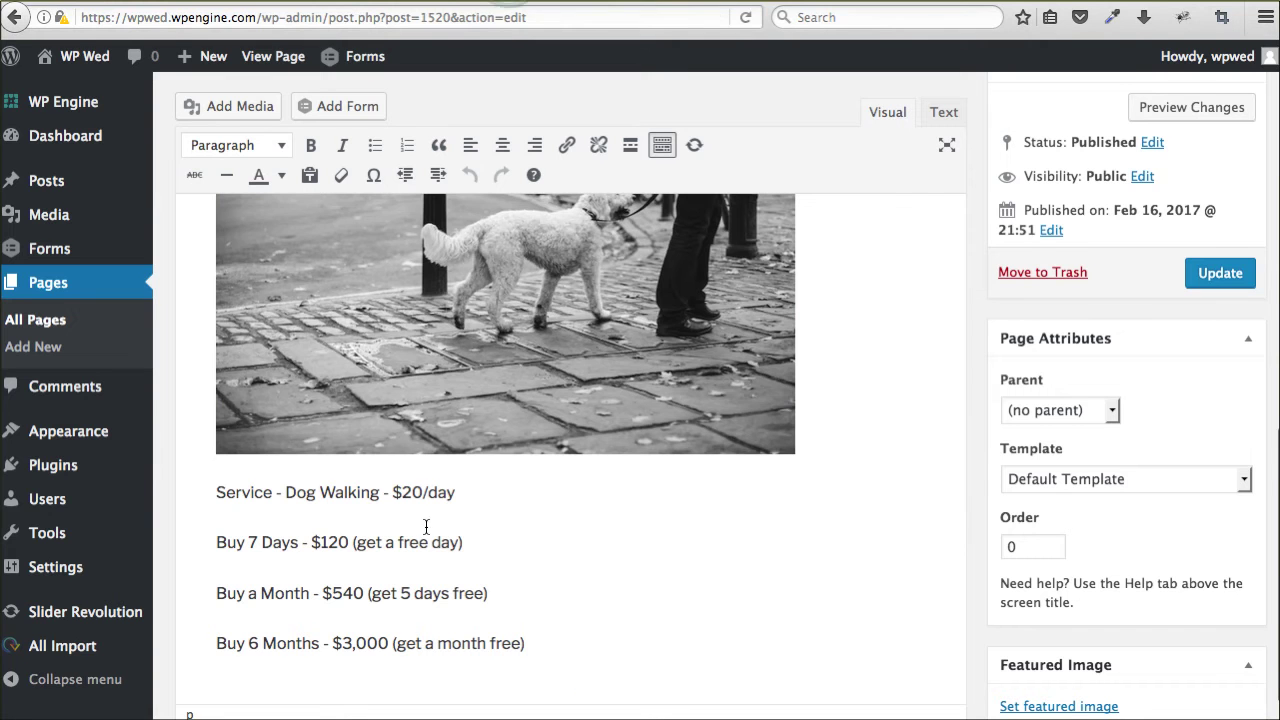
Step: Link Dog Walking - $20/day to paypal.me/webtegrity/20, opening in a new tab
left_click_drag(288, 496, 449, 492)
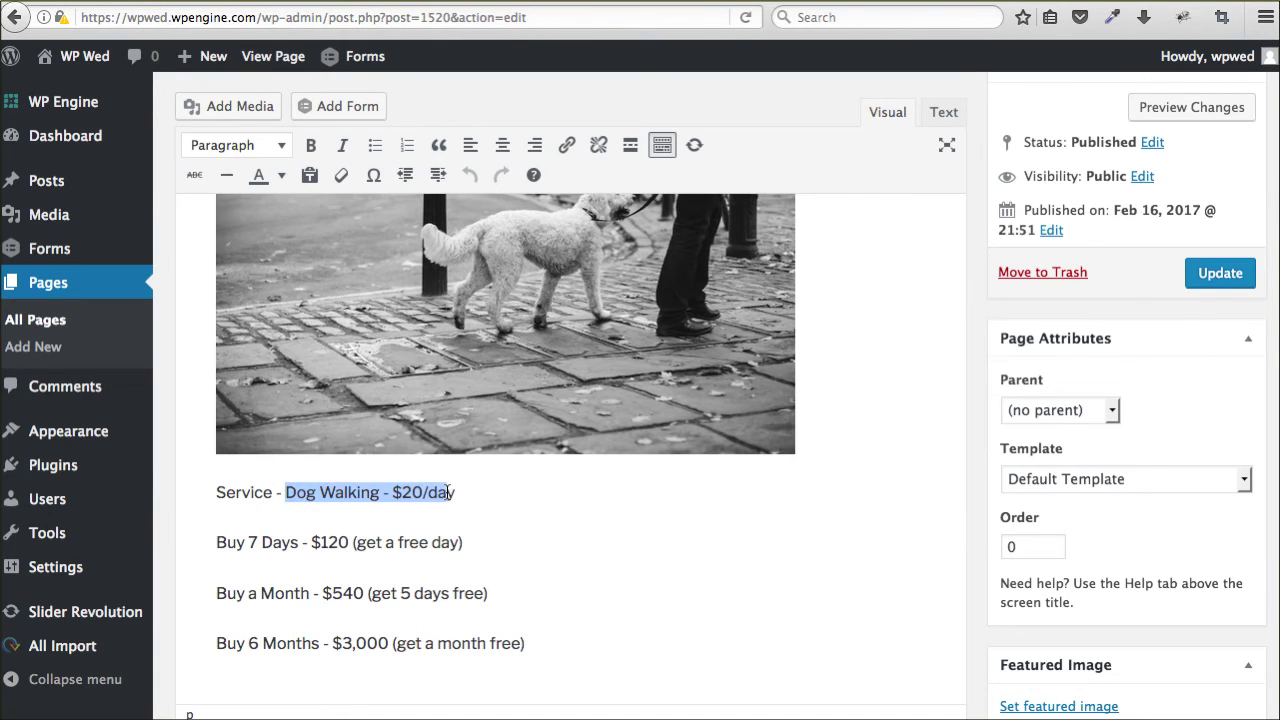
left_click(566, 145)
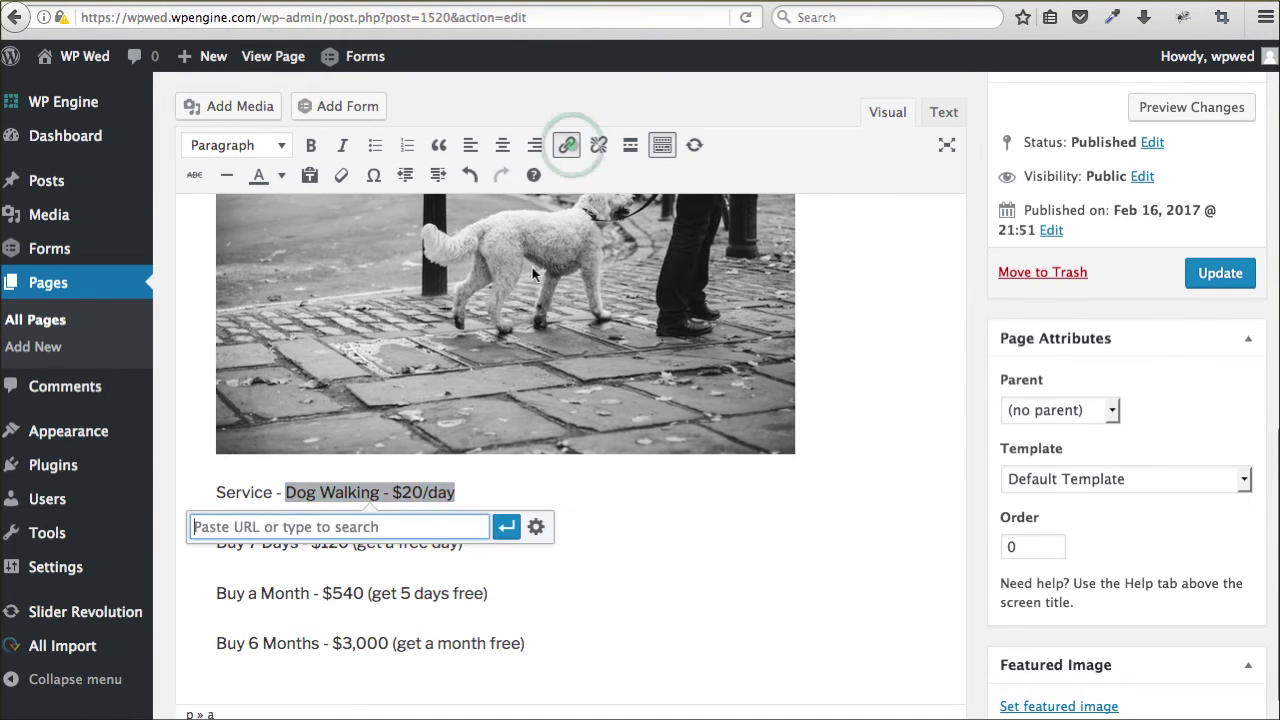
key("ctrl+v")
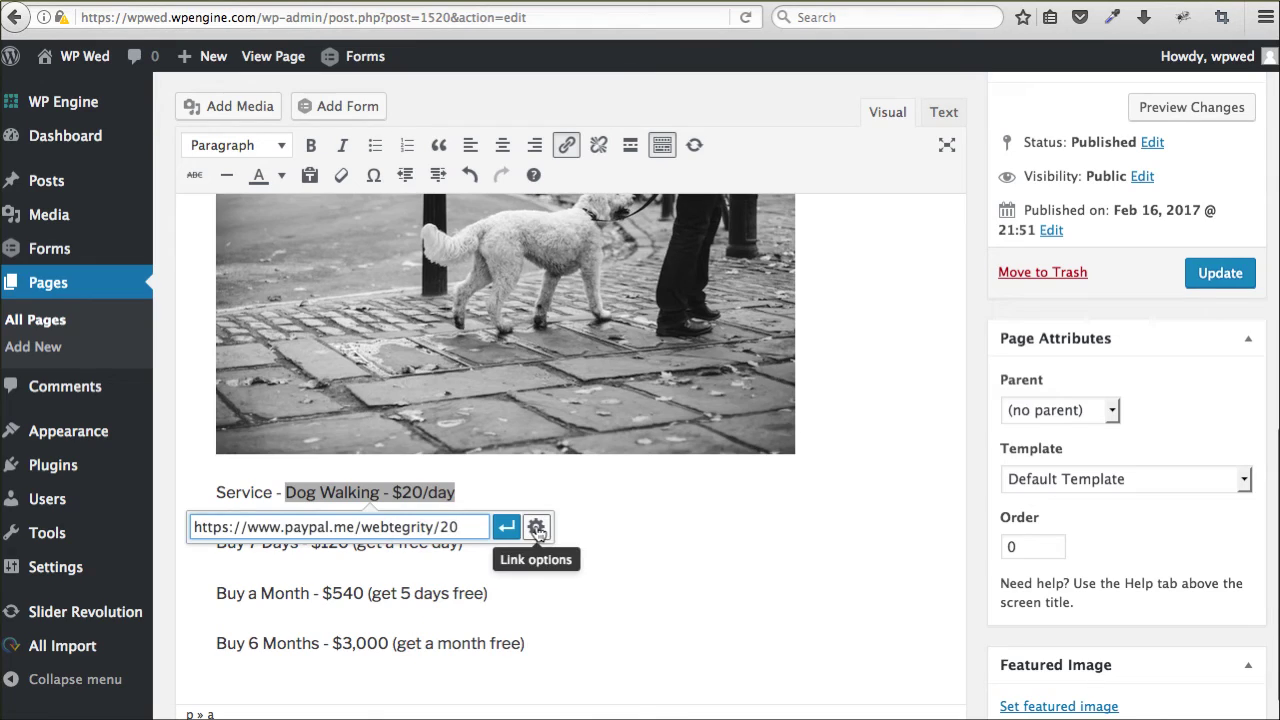
left_click(536, 527)
left_click(562, 311)
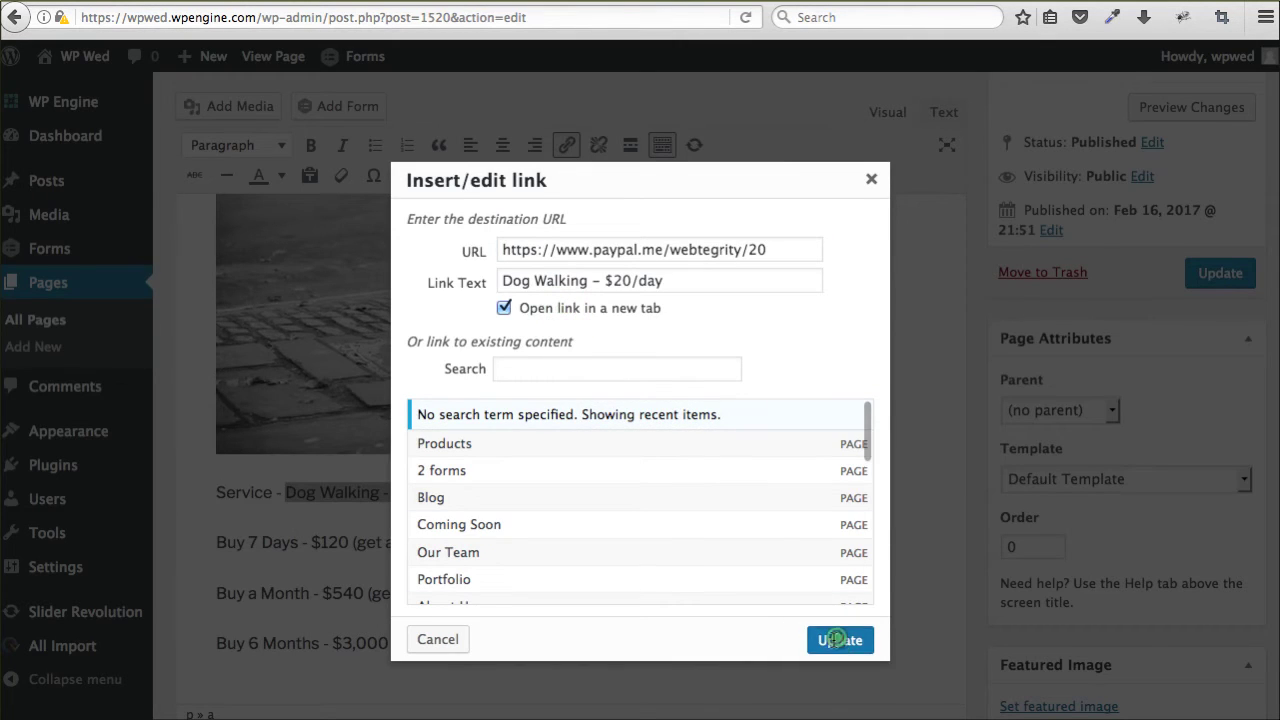
left_click(838, 639)
Step: Link Buy 7 Days - $120 to paypal.me/webtegrity/120, opening in a new tab
left_click_drag(215, 542, 343, 542)
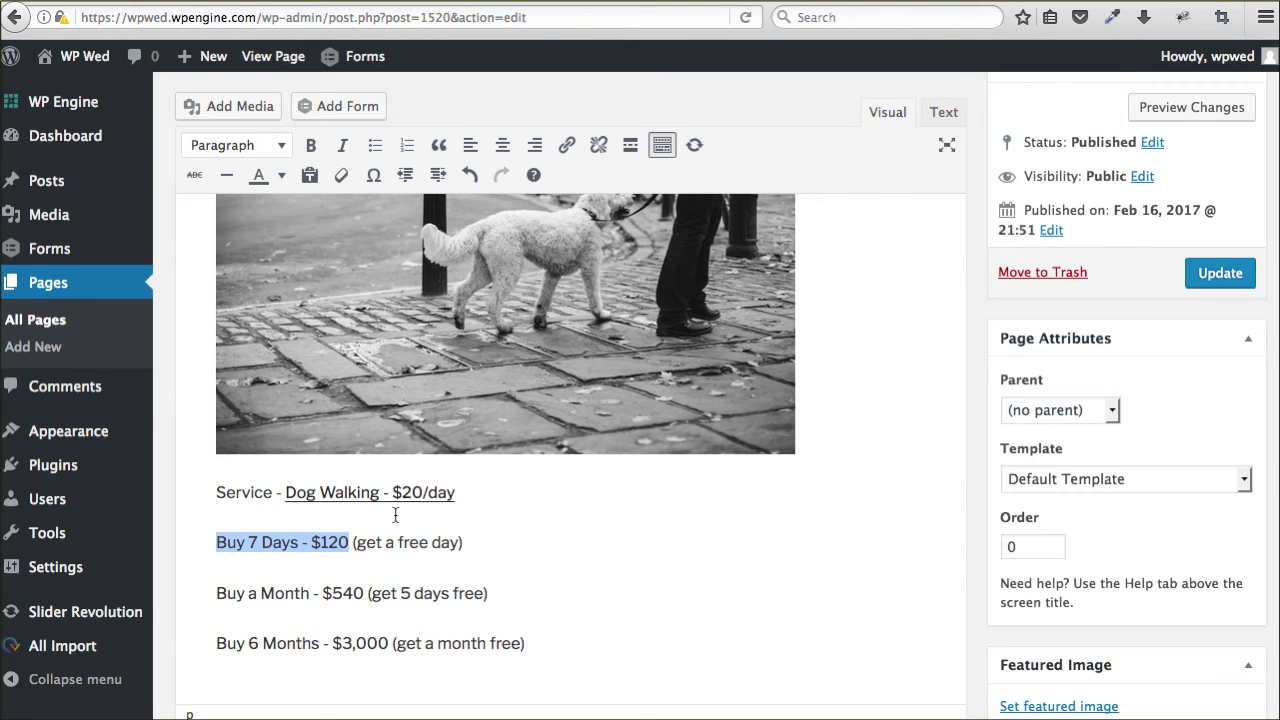
left_click(566, 145)
left_click(448, 576)
key("super+v")
left_click(473, 578)
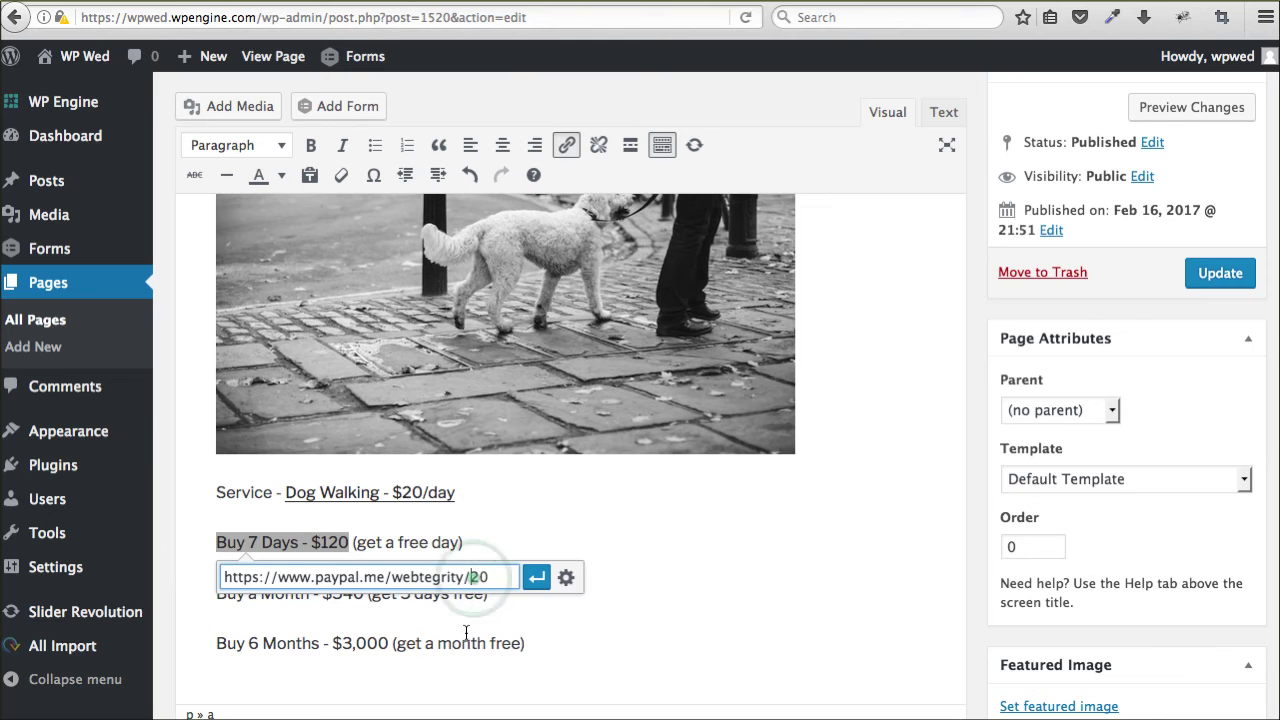
type("1")
left_click(565, 578)
left_click(552, 309)
left_click(840, 641)
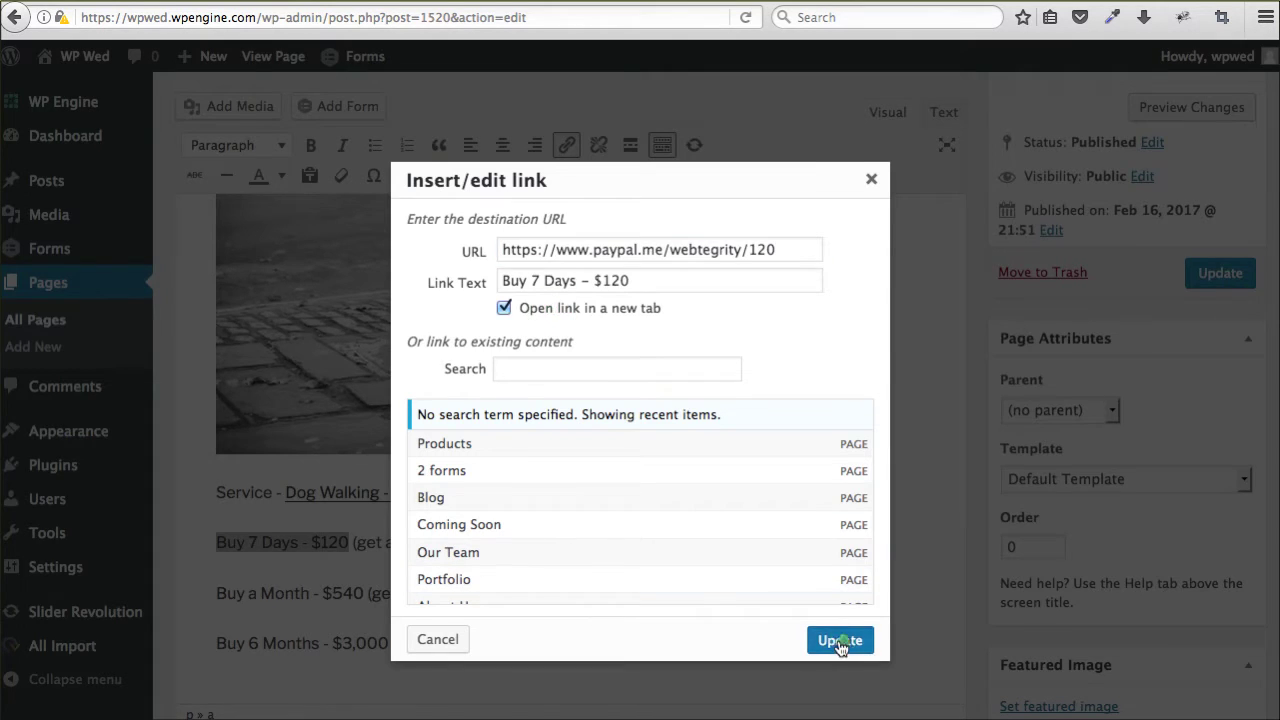
left_click_drag(218, 592, 358, 592)
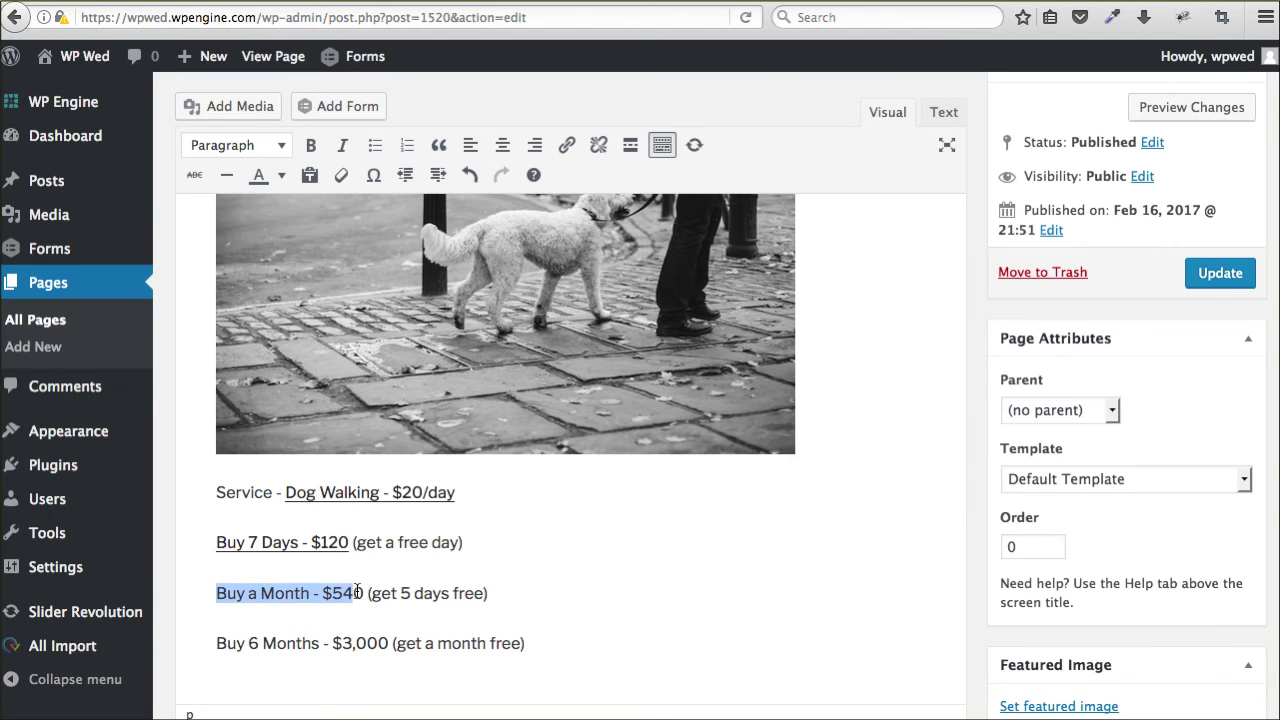
Step: Link Buy a Month - $540 to paypal.me/webtegrity/540, opening in a new tab
left_click(566, 145)
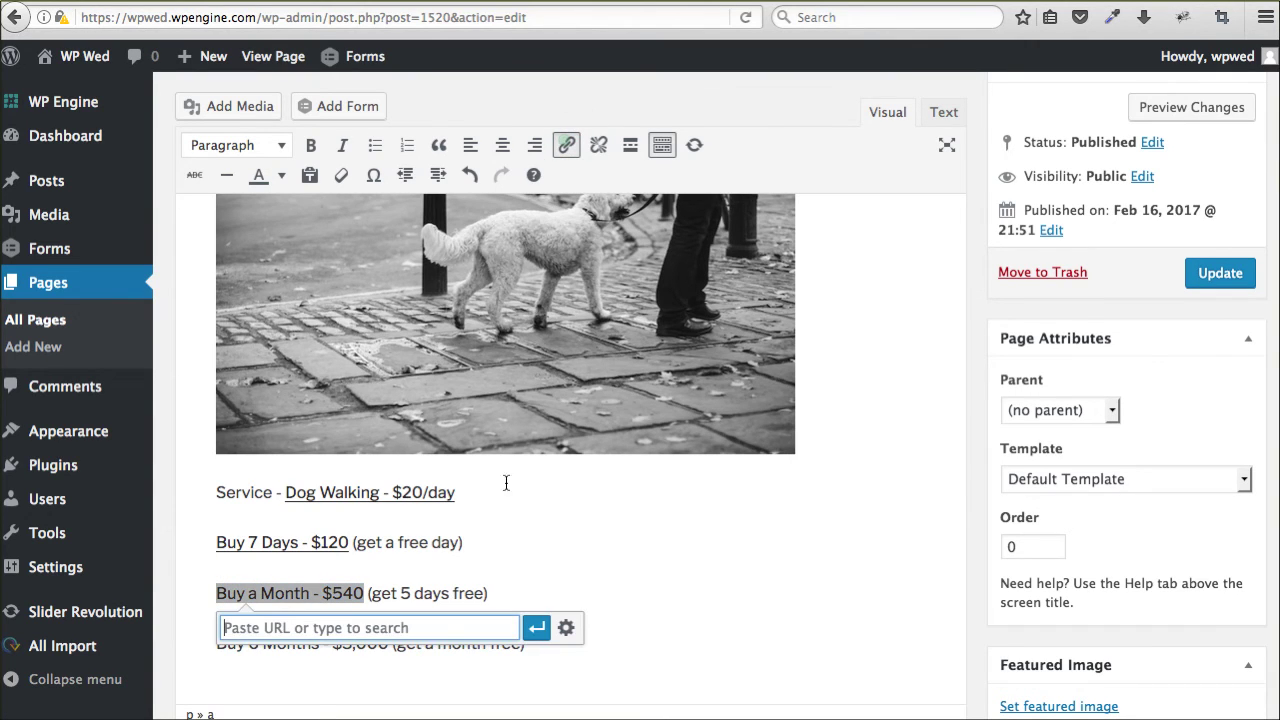
left_click(440, 628)
key("super+v")
left_click_drag(473, 628, 500, 628)
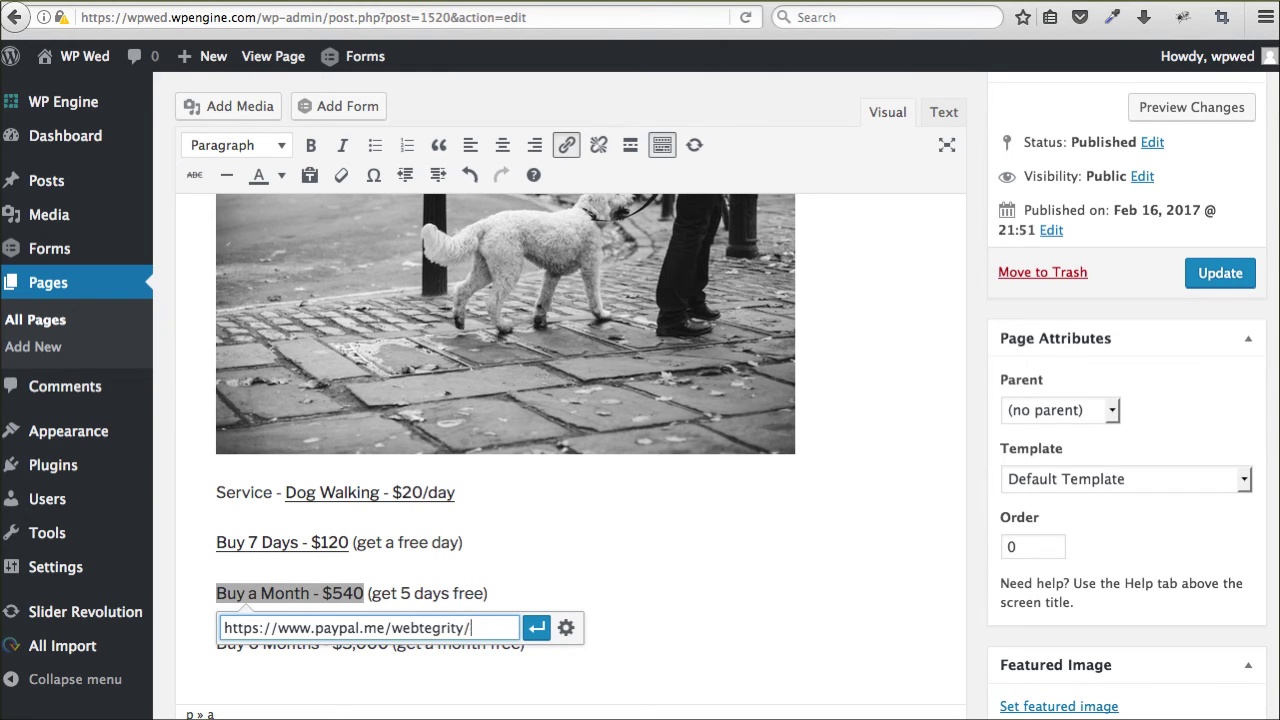
left_click(566, 628)
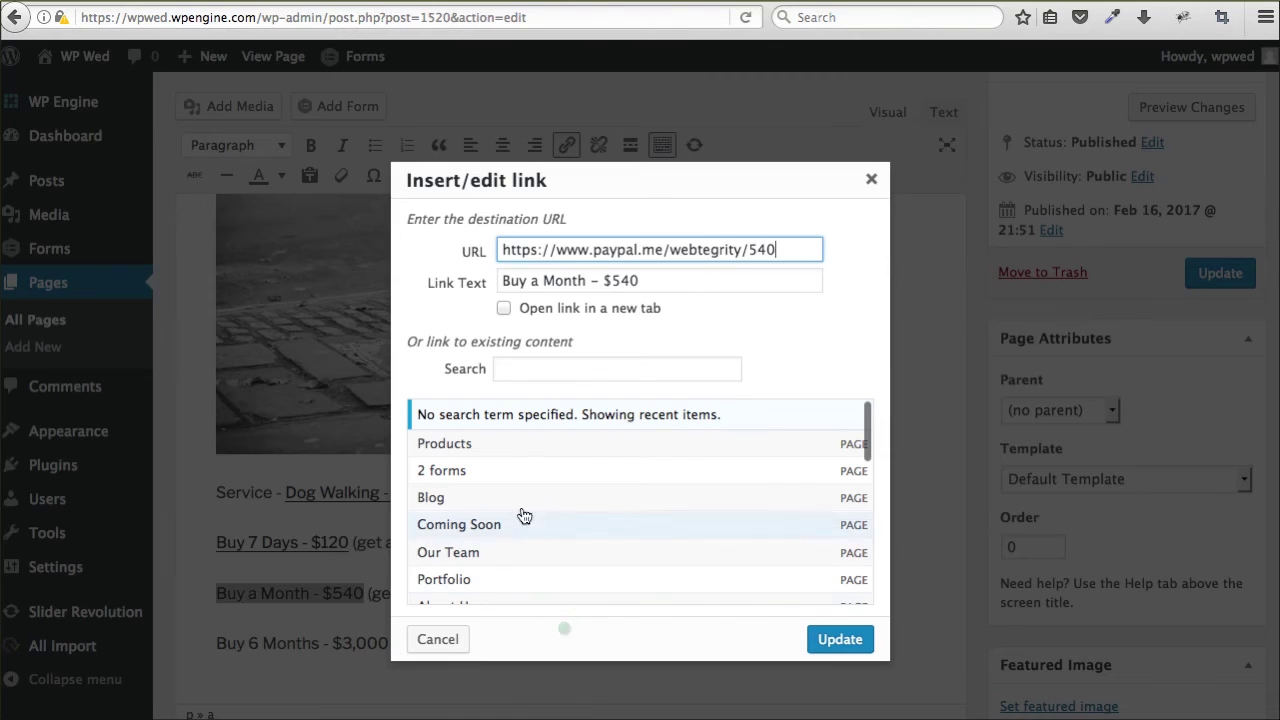
left_click(545, 312)
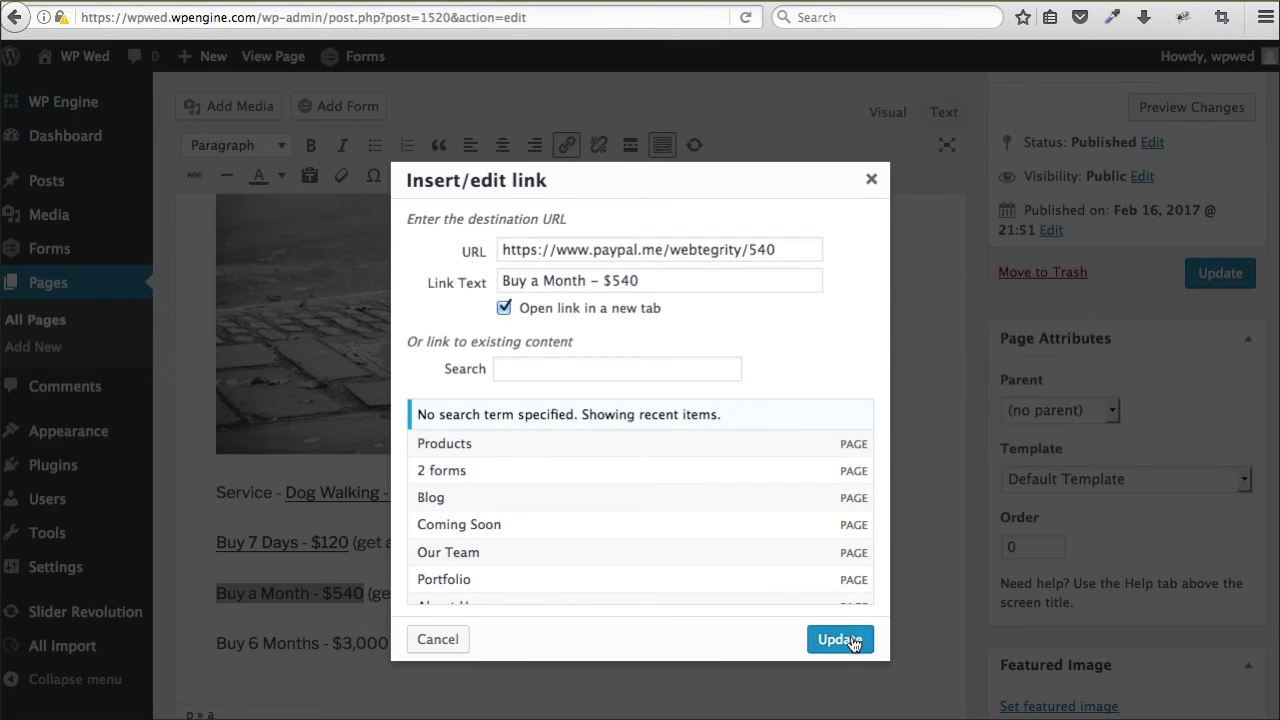
left_click(845, 637)
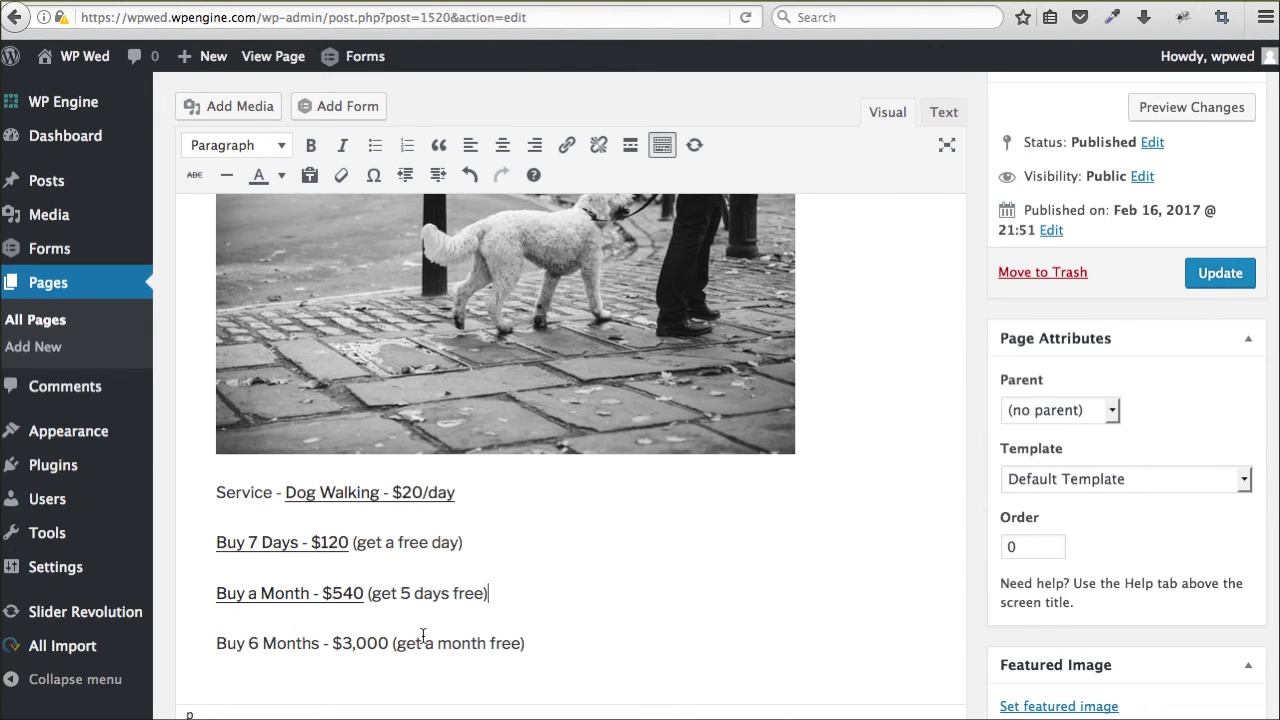
Step: Link Buy 6 Months - $3,000 to paypal.me/webtegrity/3000, opening in a new tab
left_click_drag(386, 645, 216, 643)
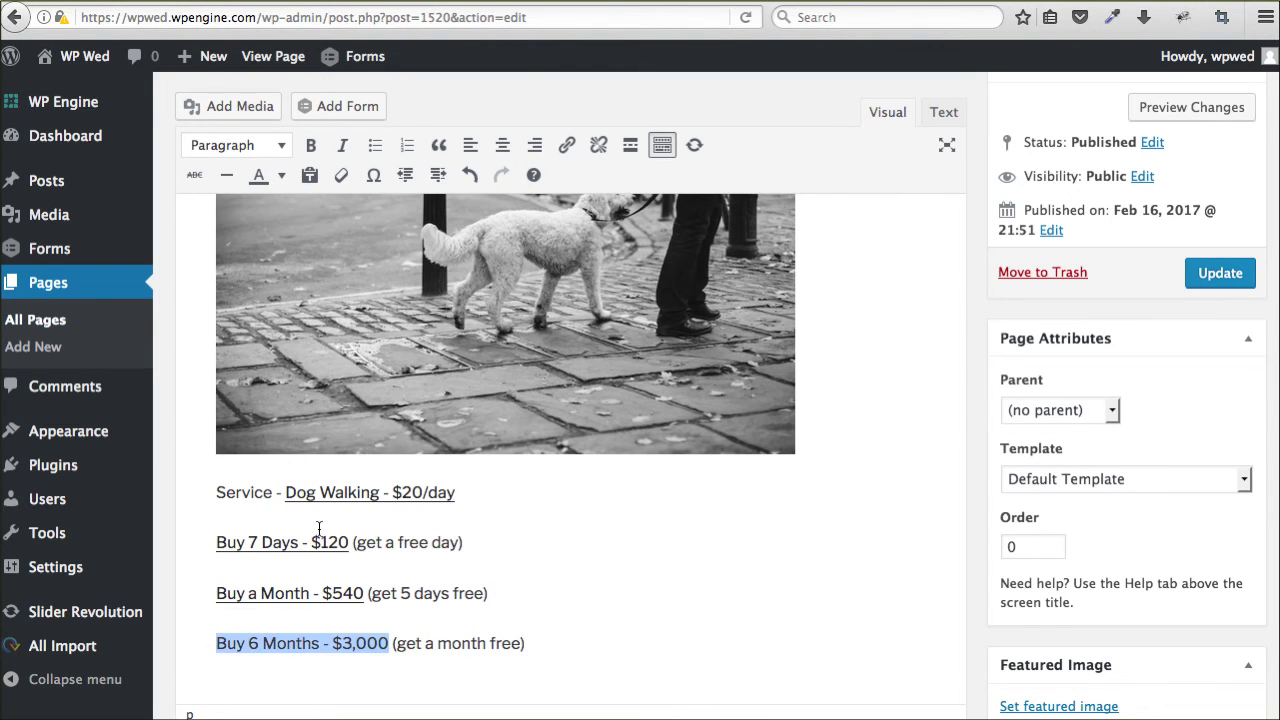
left_click(567, 146)
left_click(458, 677)
type("https://www.paypal.me/webtegrity/20")
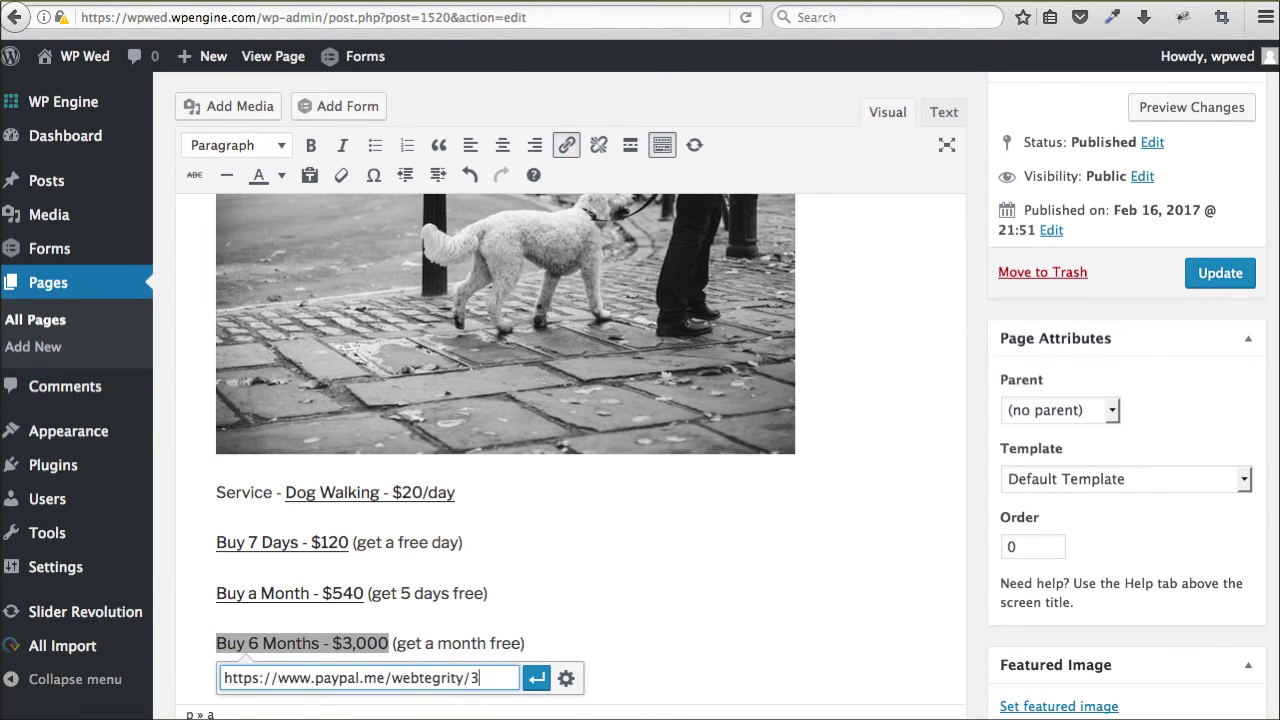
type("000")
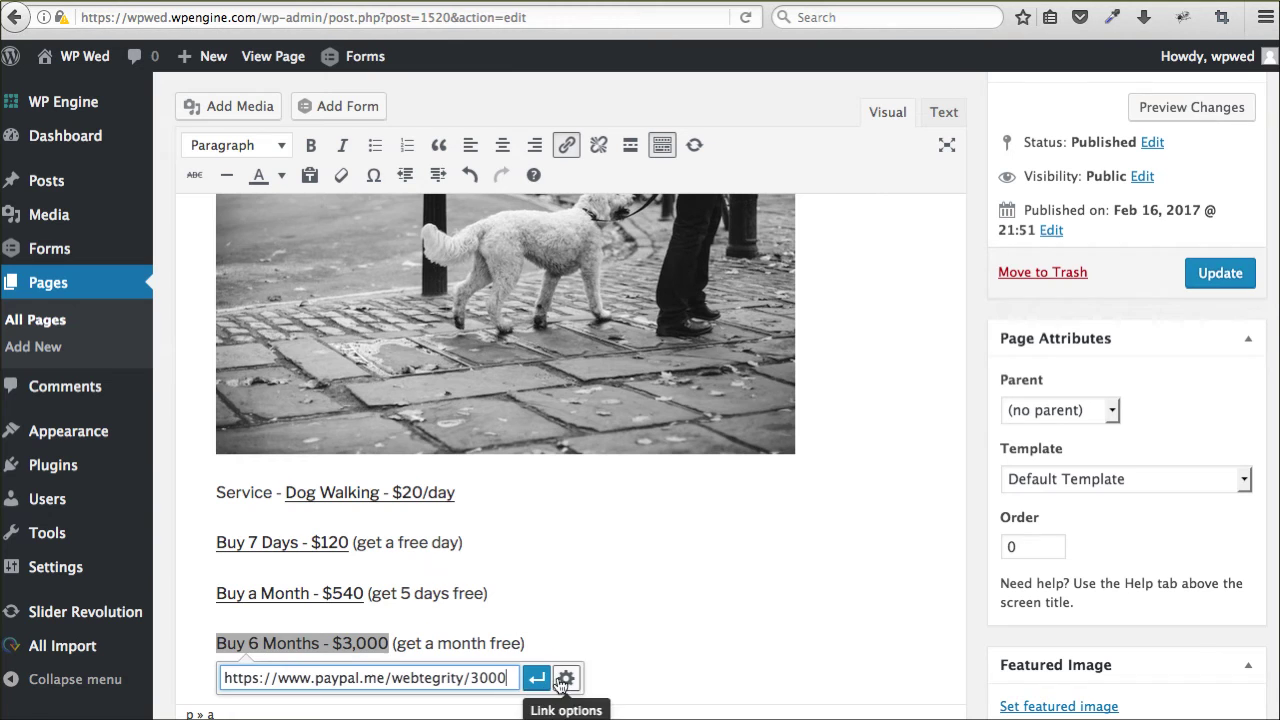
left_click(566, 678)
left_click(528, 309)
left_click(840, 639)
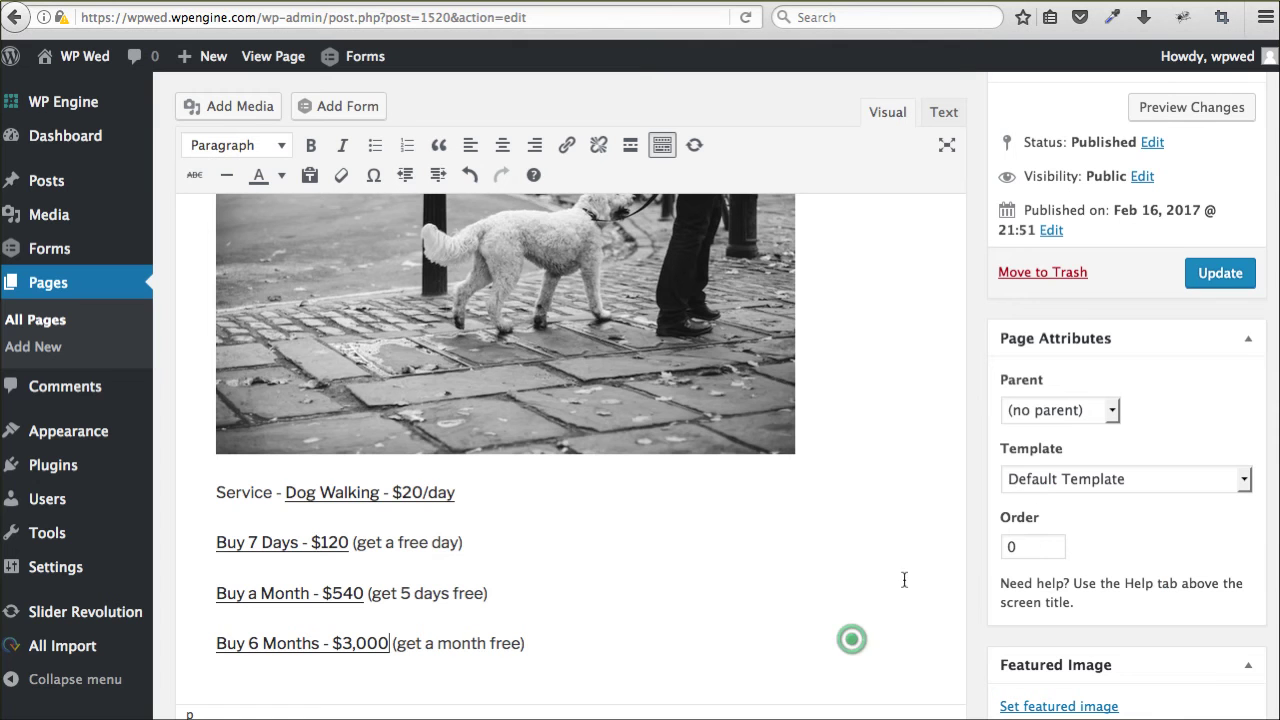
Step: Update the Products page and follow its Buy 6 Months - $3,000 link from the live page
left_click(1220, 273)
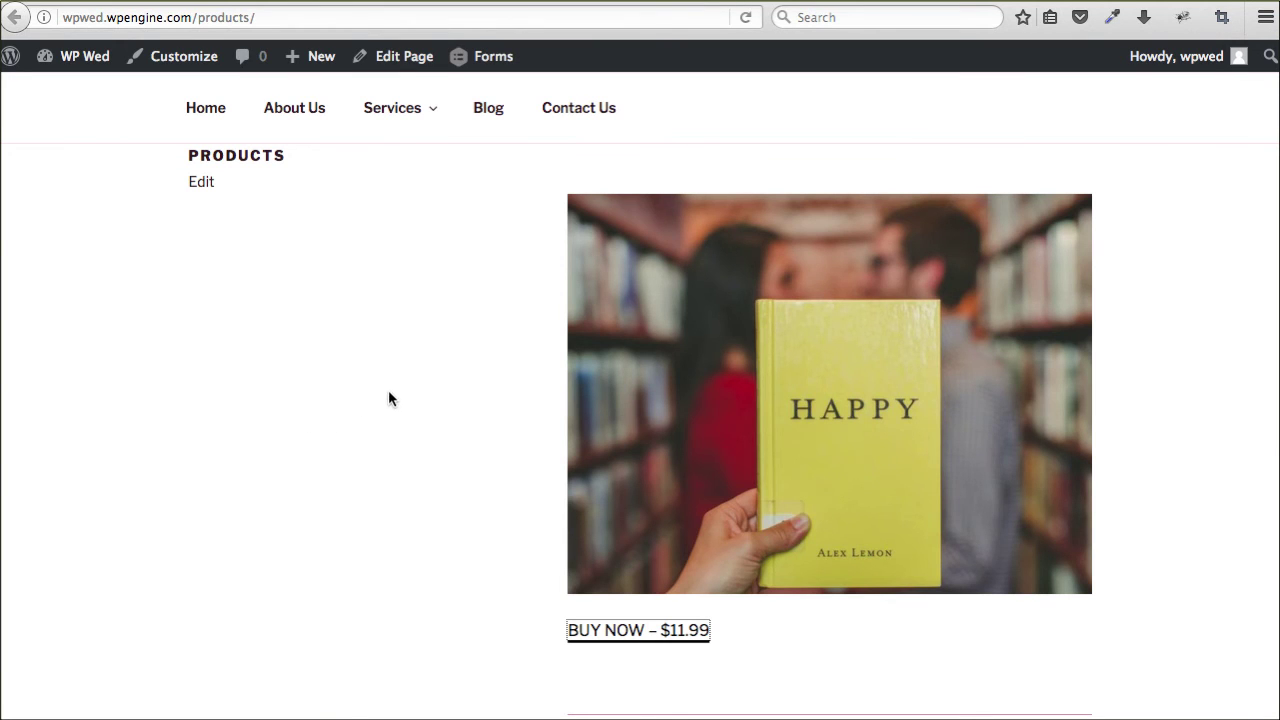
scroll(426, 294, "down", 5)
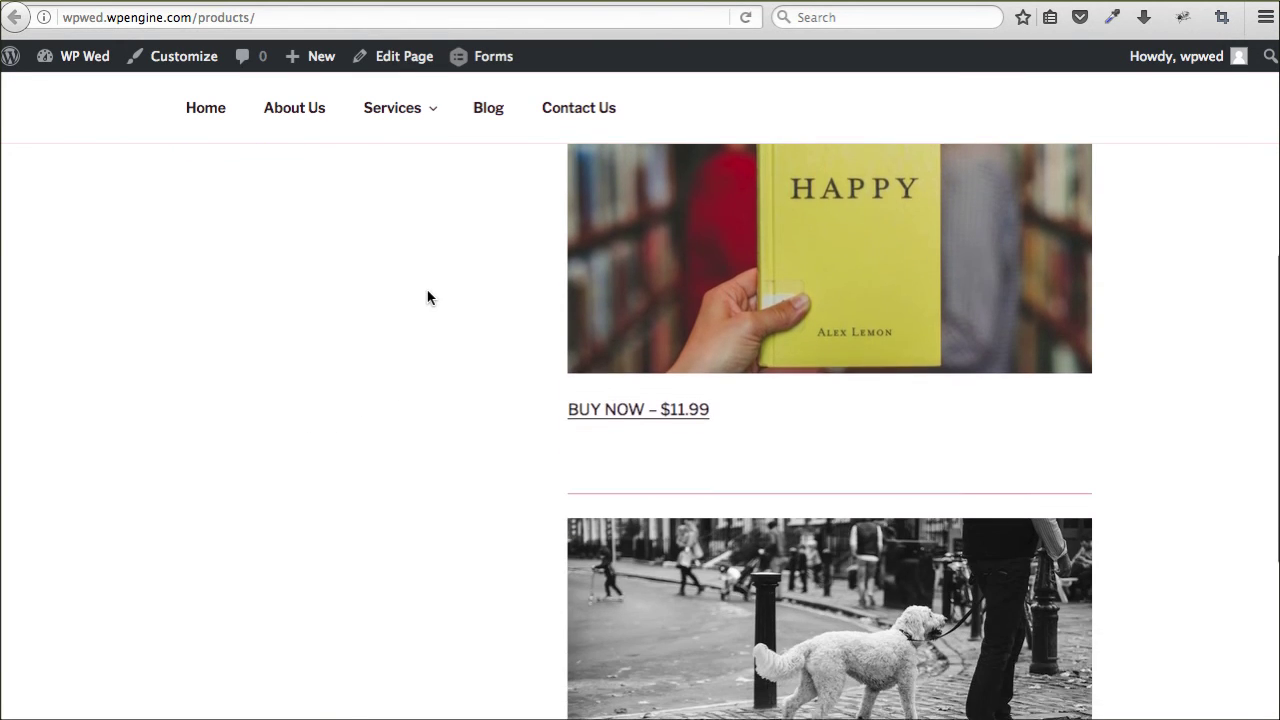
scroll(428, 298, "down", 1)
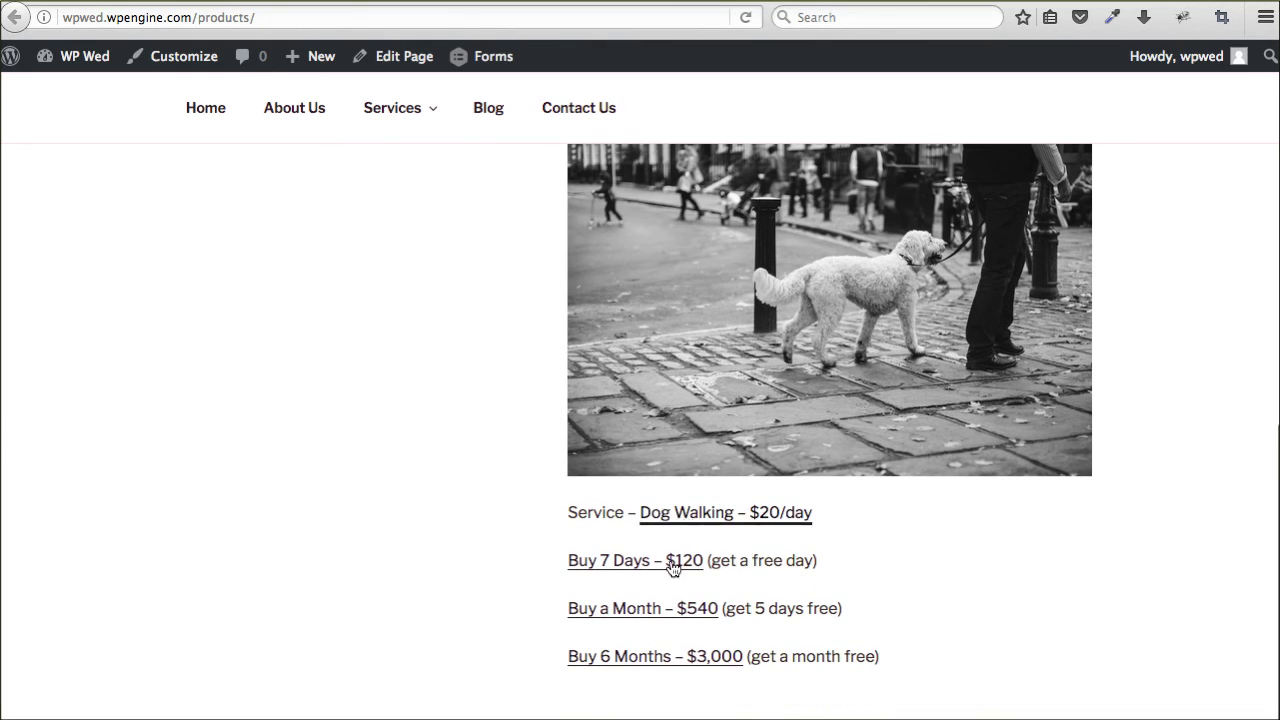
left_click(656, 657)
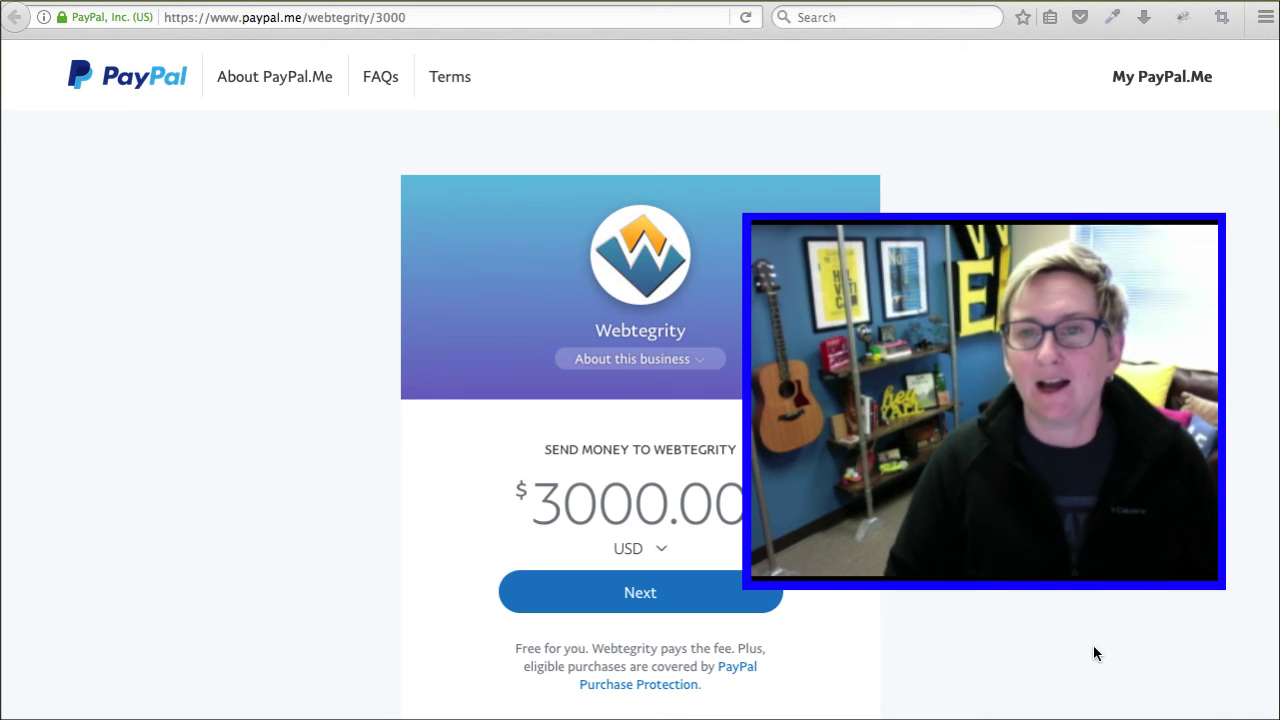
Step: Switch to the 'Setting up Payments in Gravity Forms' YouTube video tab
key("ctrl+Tab")
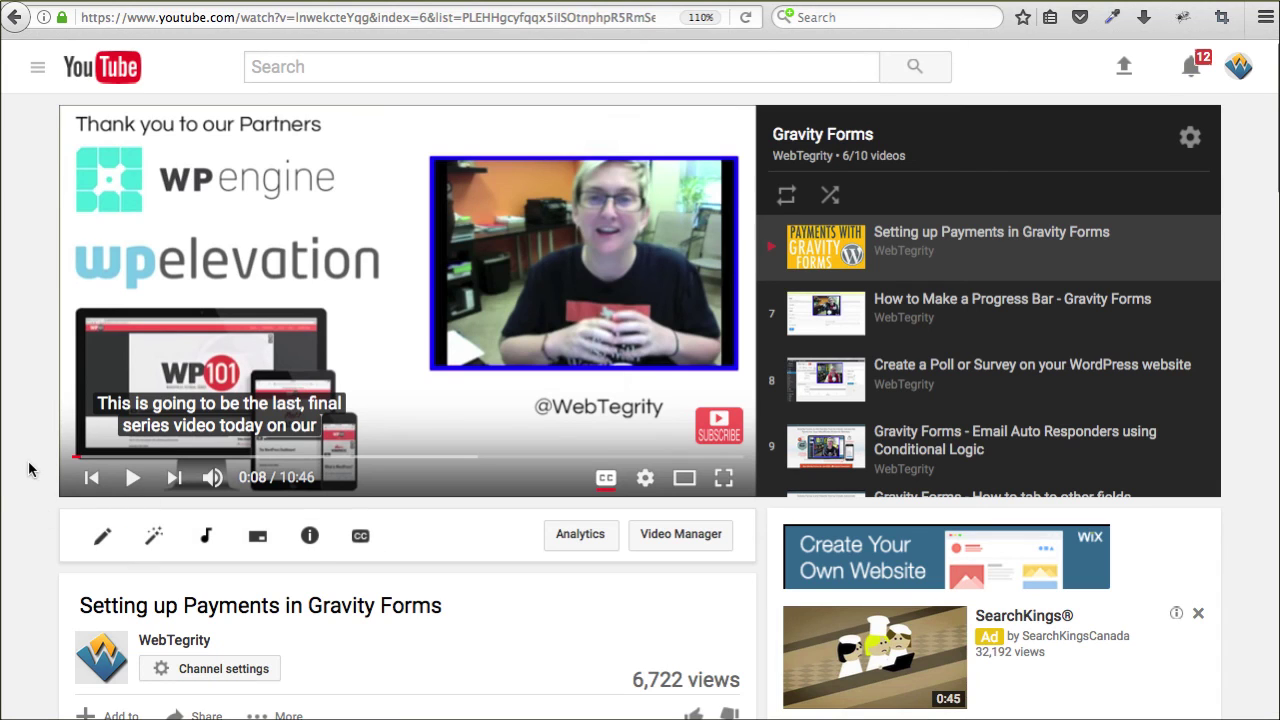
scroll(35, 480, "down", 1)
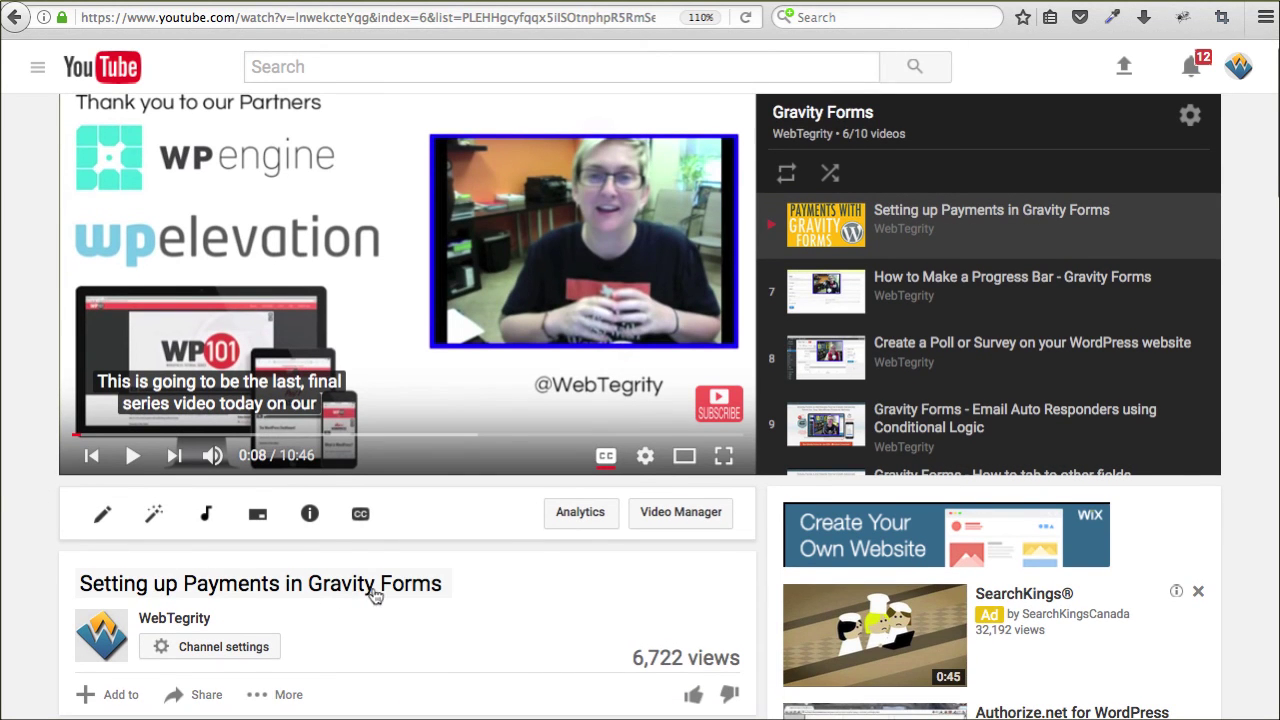